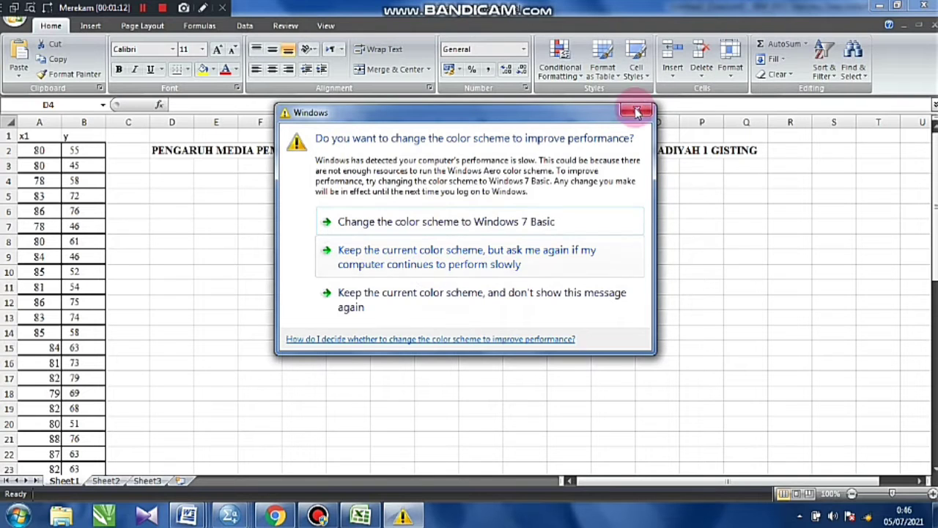
# Dismiss the Windows color scheme performance prompt each time it appears, without choosing any of its options
pyautogui.click(634, 110)
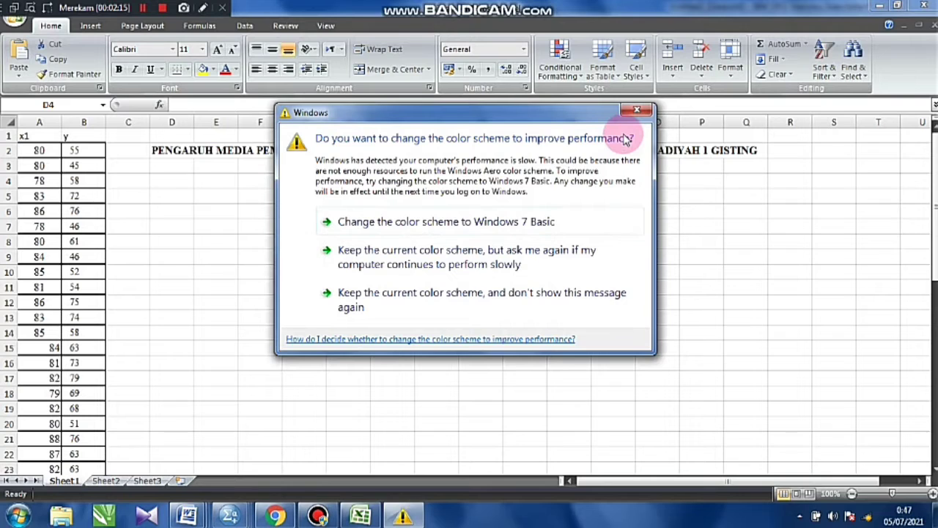
pyautogui.click(636, 110)
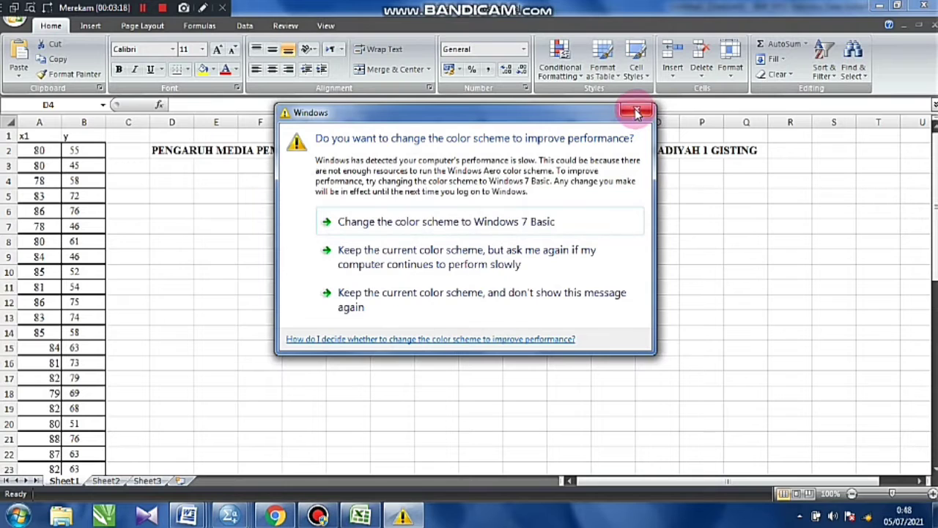
pyautogui.click(636, 112)
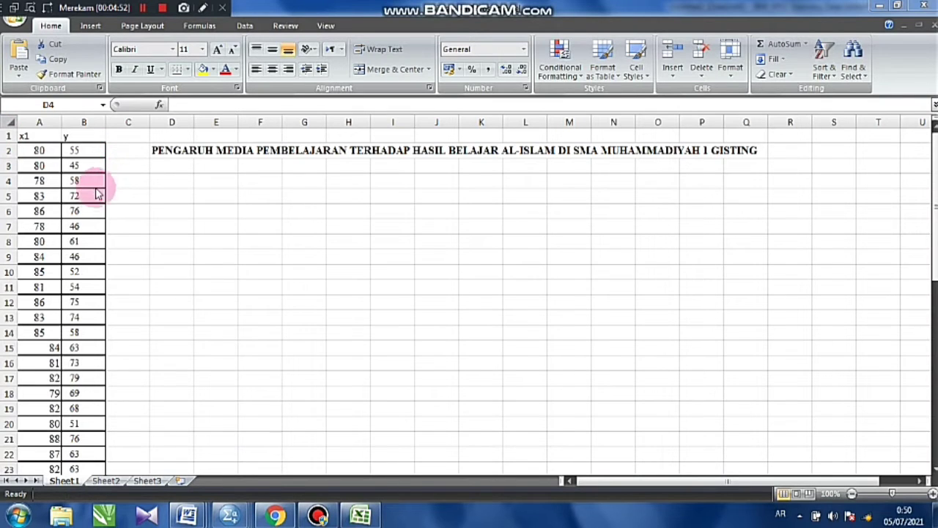
# Review the x1 and y data columns in the Excel sheet from the headers down to row 51
pyautogui.click(41, 149)
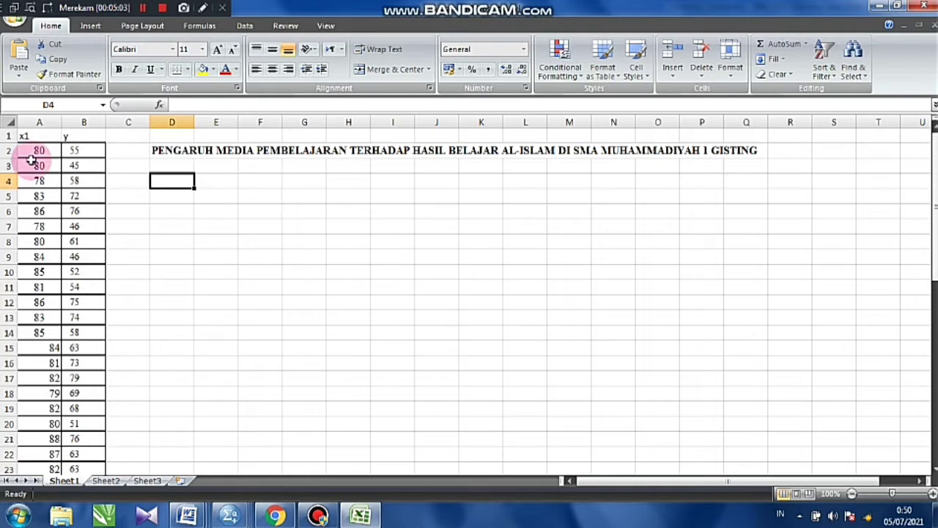
pyautogui.moveTo(33, 166); pyautogui.dragTo(63, 419)
pyautogui.click(31, 136)
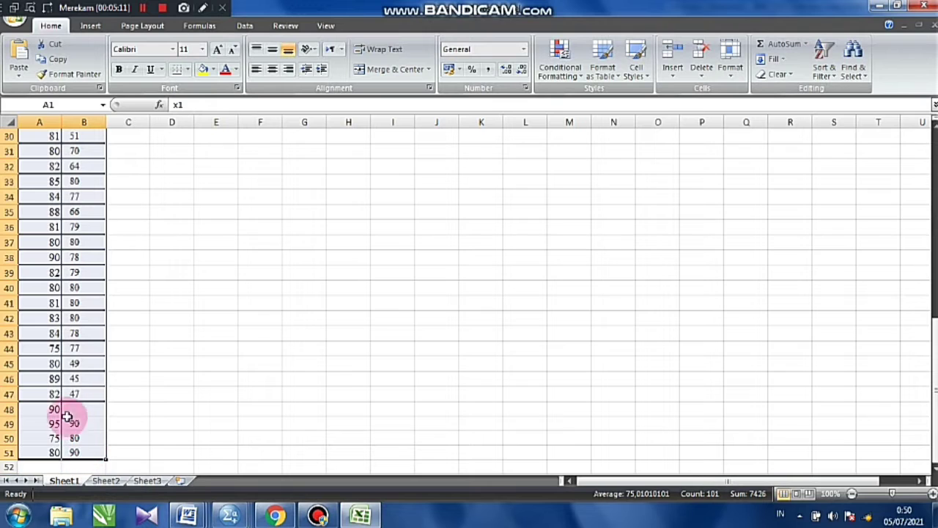
pyautogui.moveTo(64, 272); pyautogui.dragTo(57, 272)
pyautogui.rightClick(70, 270)
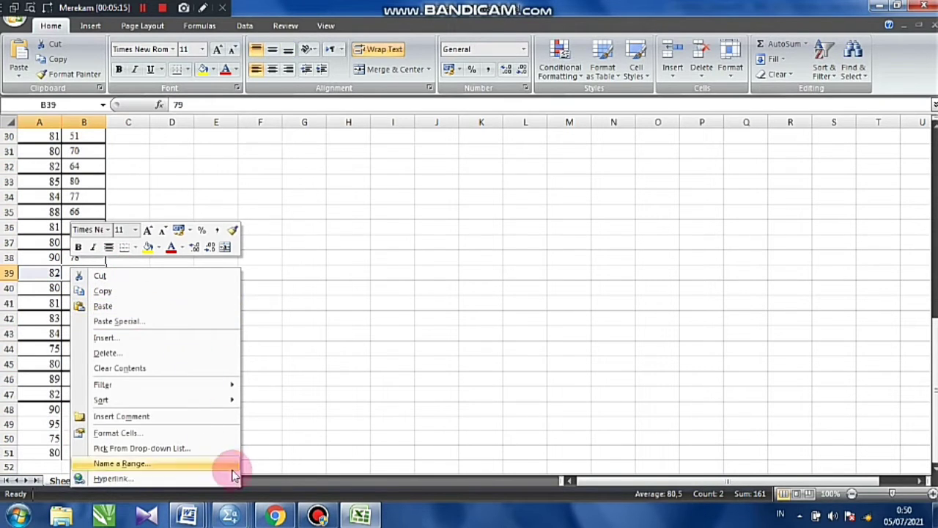
# Switch to the SPSS Data Editor and review the x and y columns in the data sheet
pyautogui.click(244, 517)
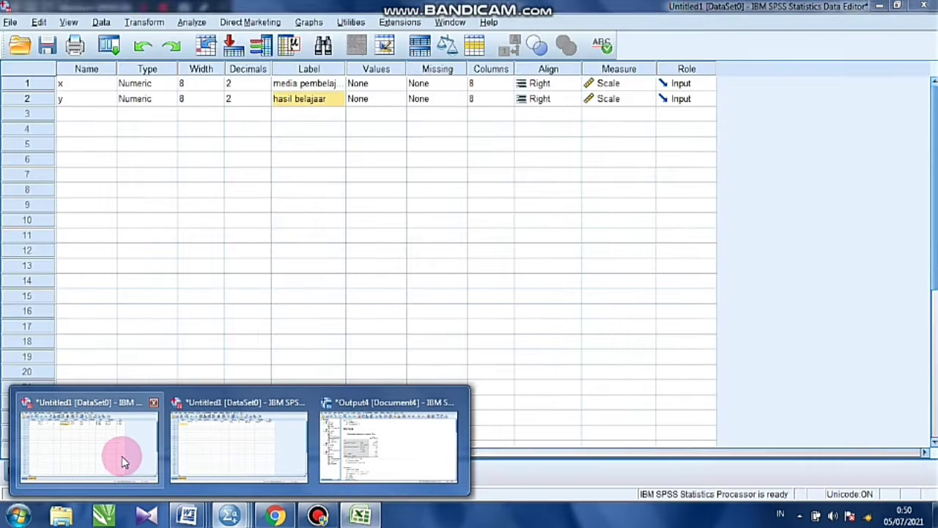
pyautogui.click(126, 460)
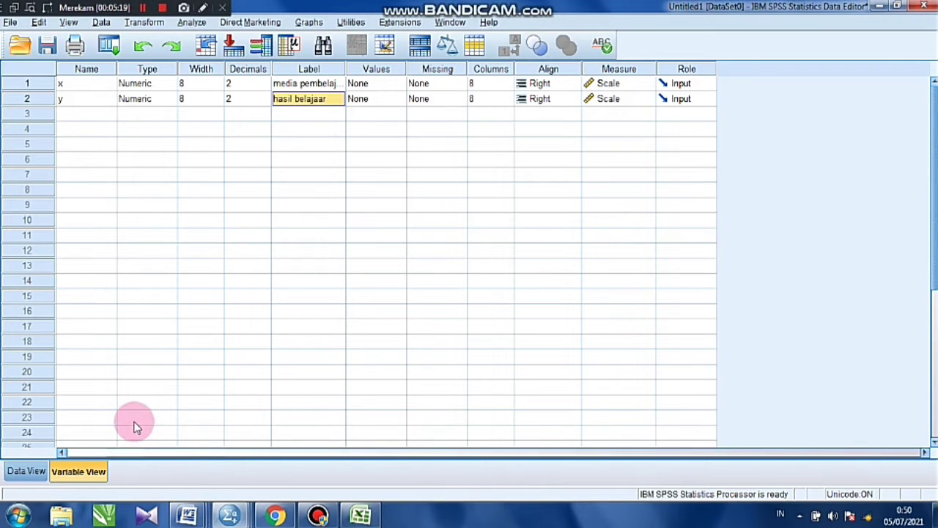
pyautogui.click(27, 471)
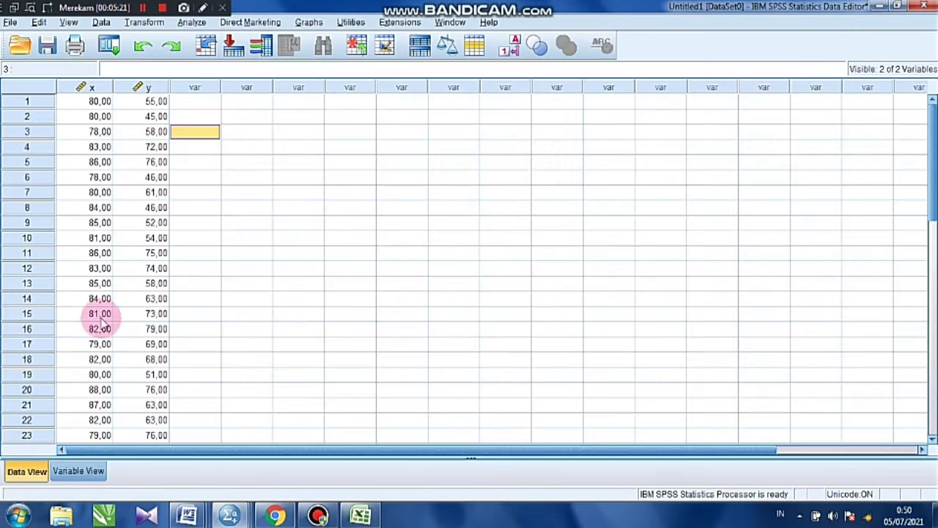
pyautogui.click(92, 88)
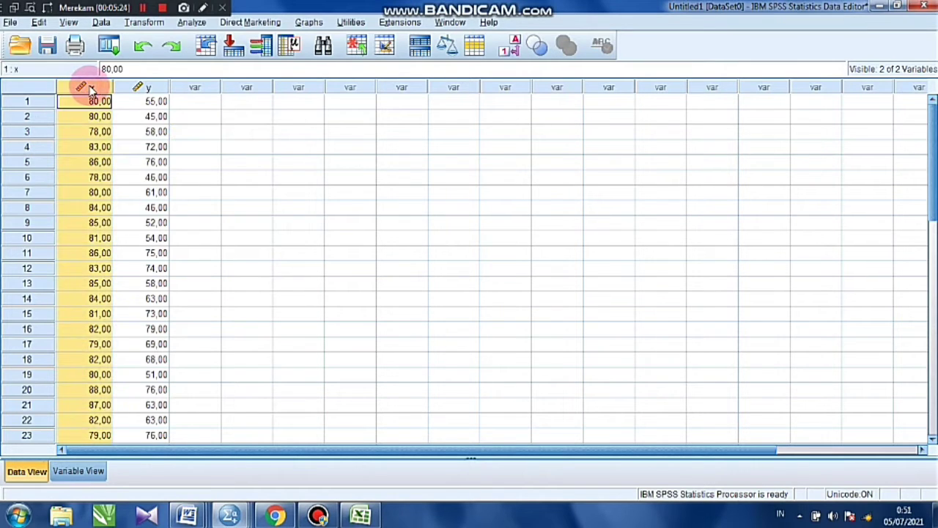
pyautogui.click(130, 88)
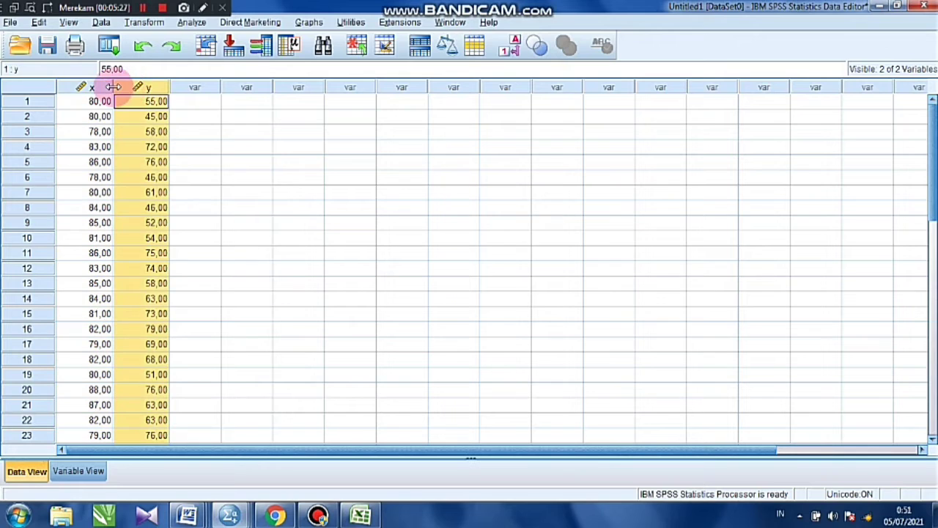
pyautogui.click(86, 88)
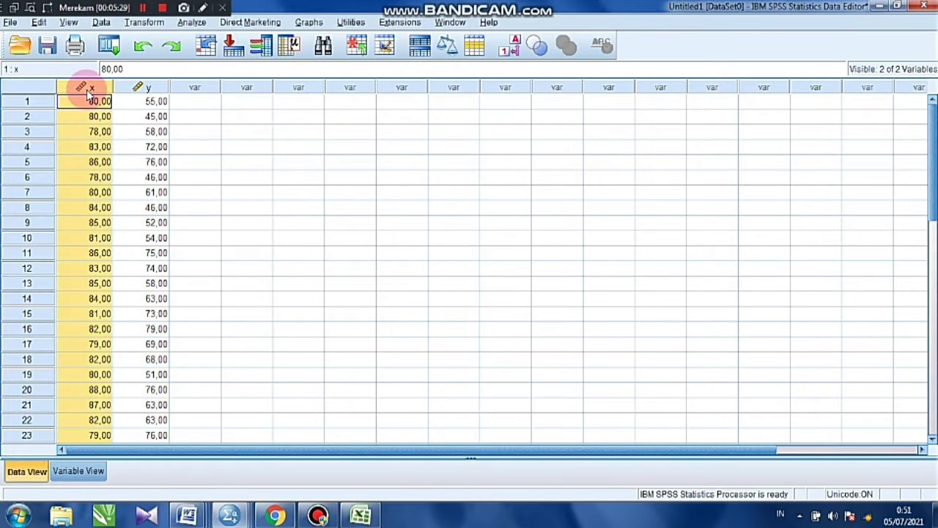
pyautogui.moveTo(86, 88); pyautogui.dragTo(155, 122)
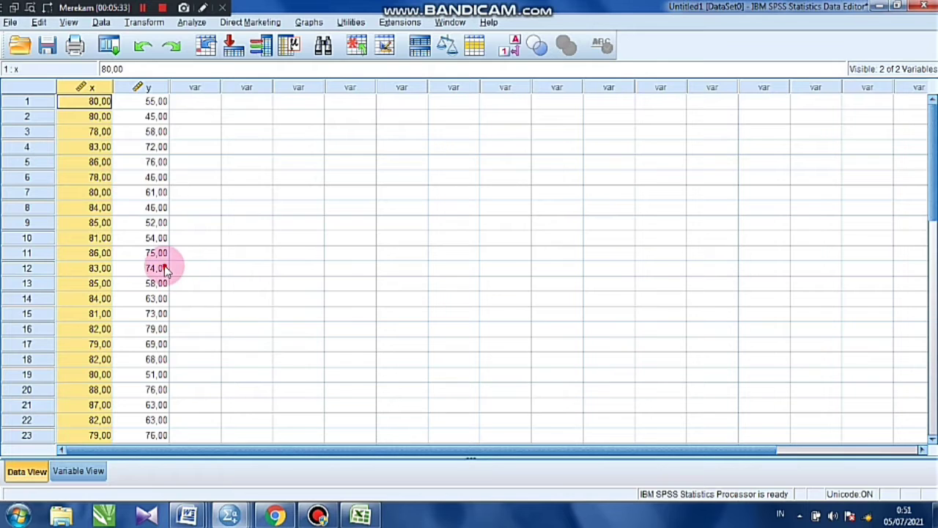
# Check the names and labels of variables x and y in the variable definitions
pyautogui.click(79, 471)
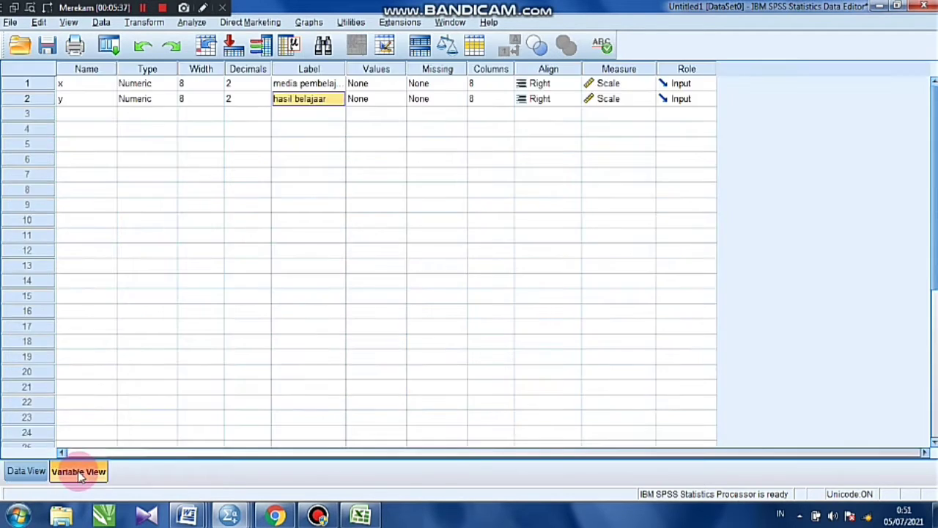
pyautogui.click(67, 86)
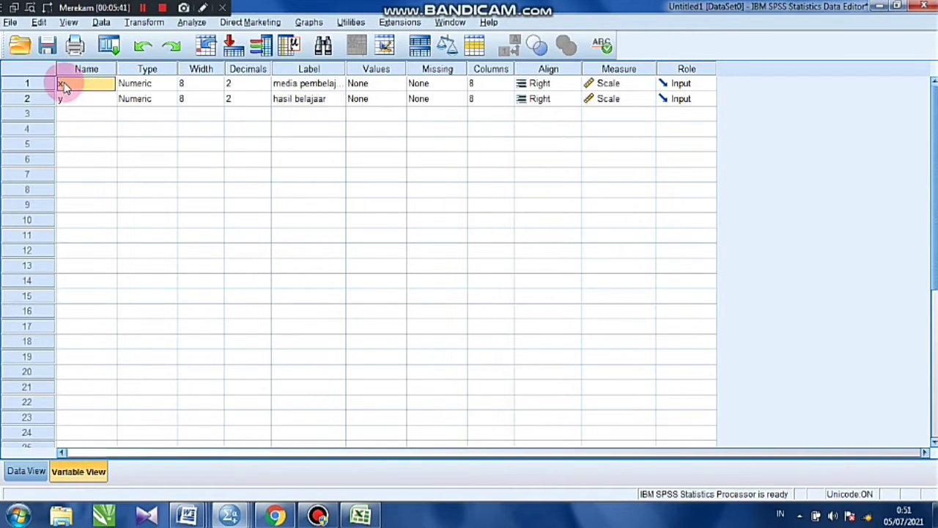
pyautogui.click(321, 84)
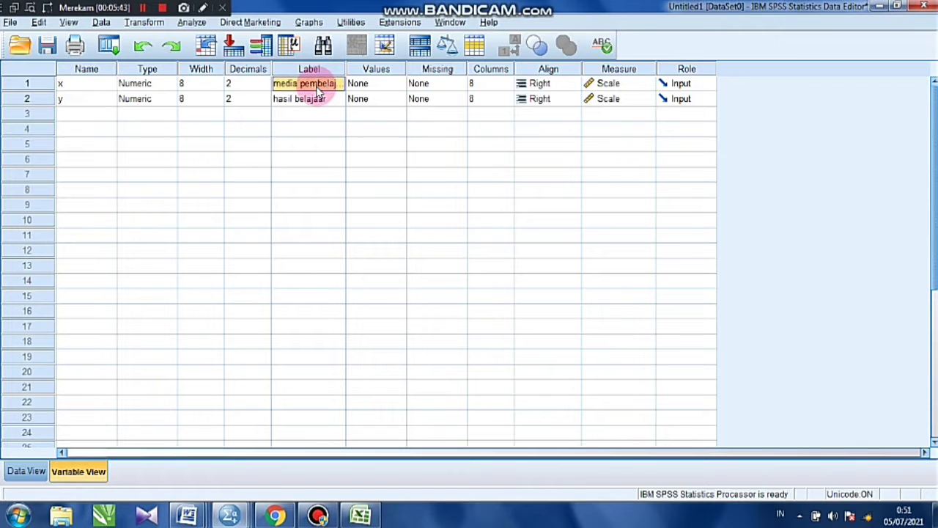
pyautogui.click(87, 98)
pyautogui.click(283, 100)
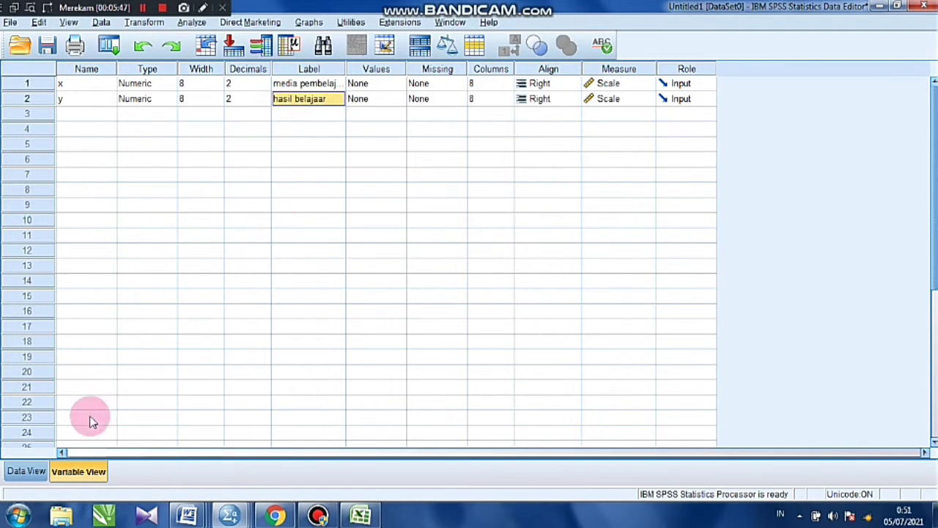
# Compare the x and y data columns with their variable definitions, ending on the data sheet
pyautogui.click(26, 471)
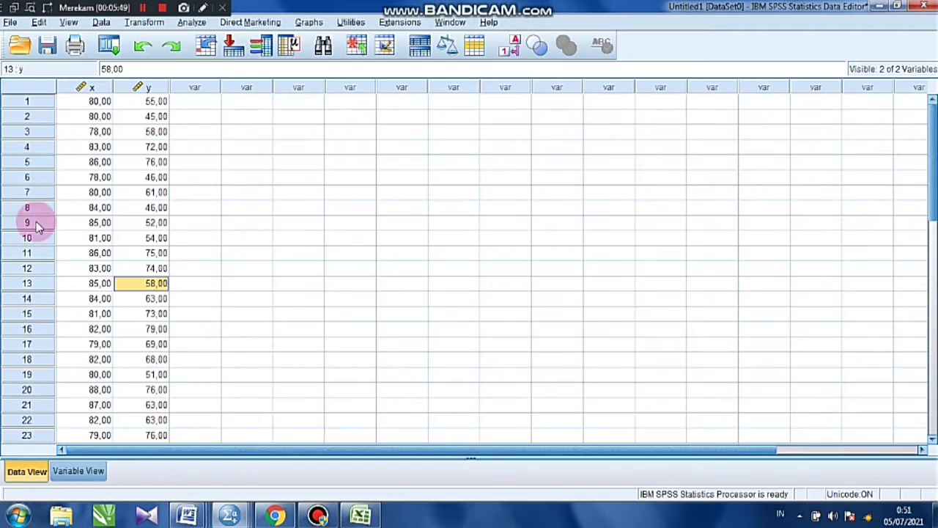
pyautogui.click(80, 89)
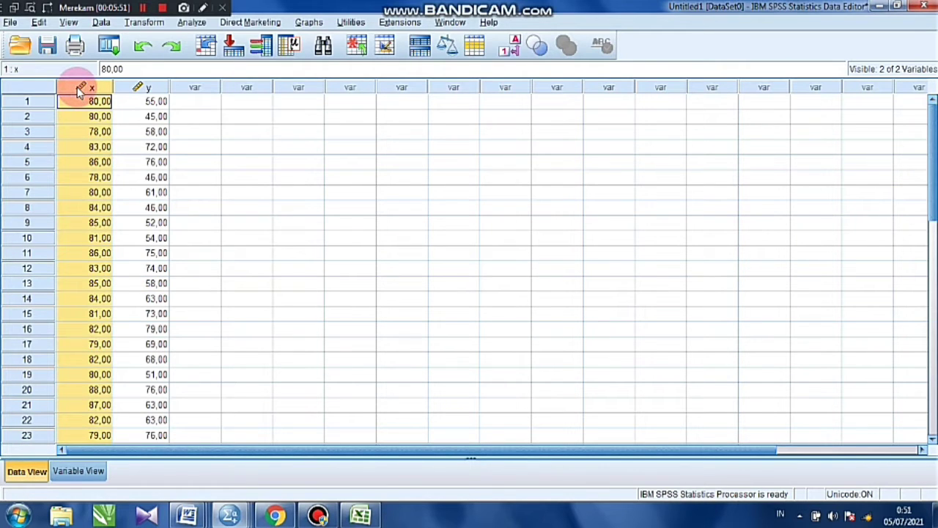
pyautogui.click(138, 89)
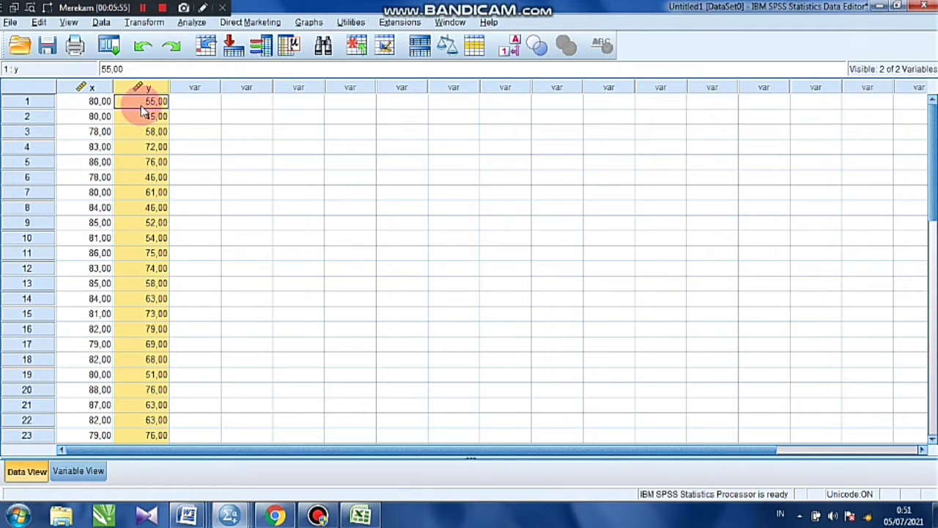
pyautogui.click(91, 471)
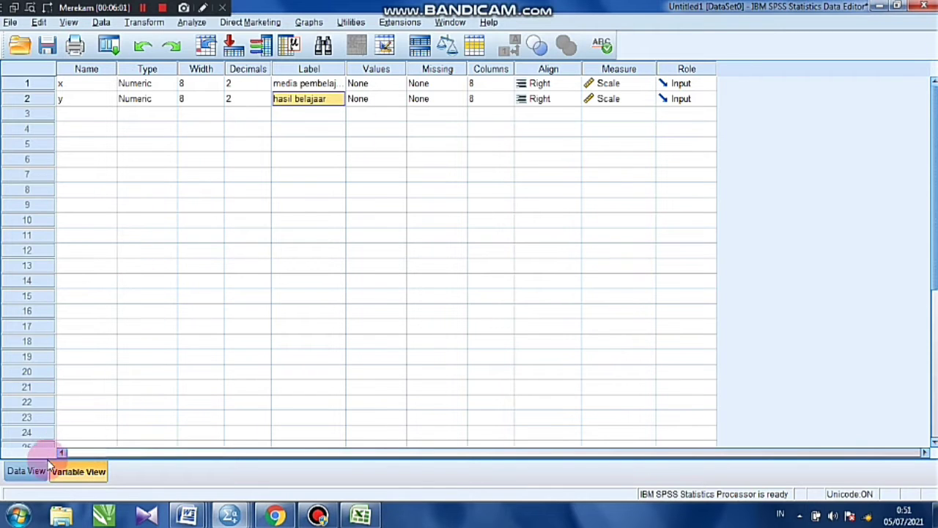
pyautogui.click(27, 471)
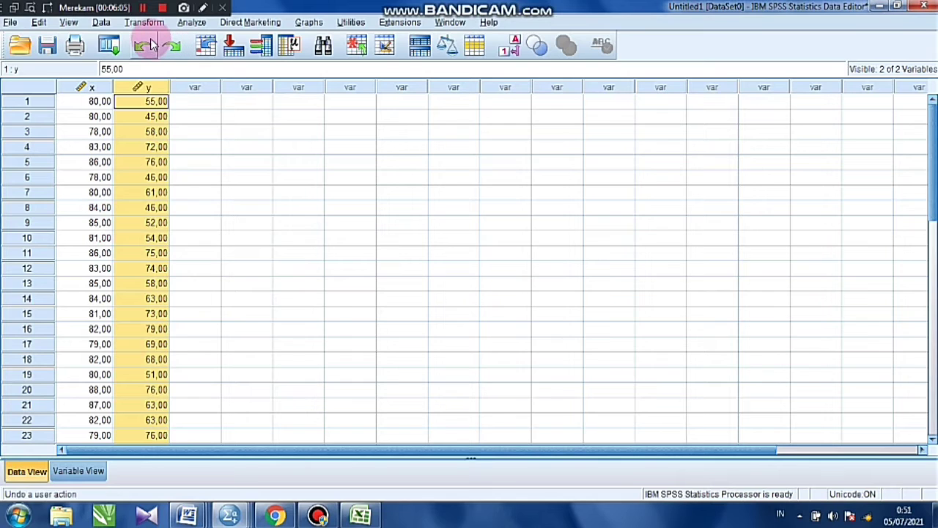
# Run the legacy nonparametric 1-Sample K-S test on media pembelajaran with the Normal test distribution
pyautogui.click(191, 23)
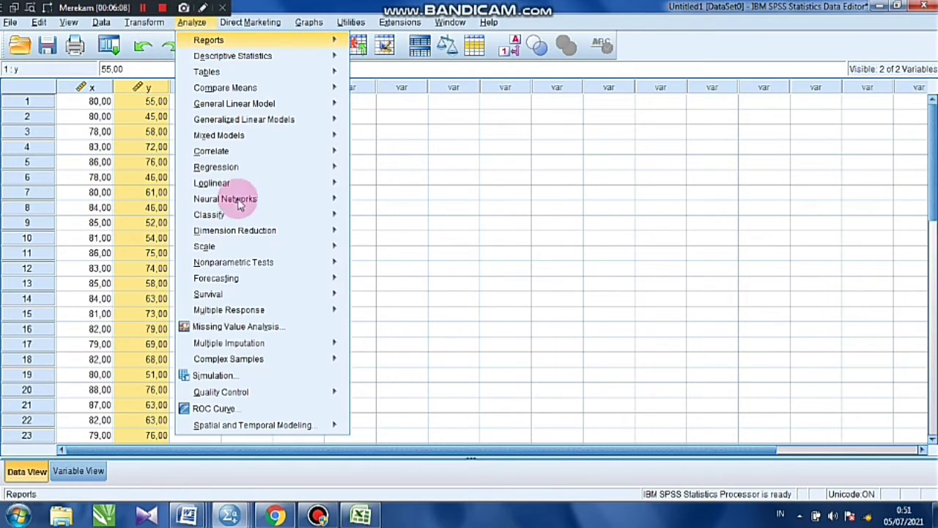
pyautogui.moveTo(250, 267)
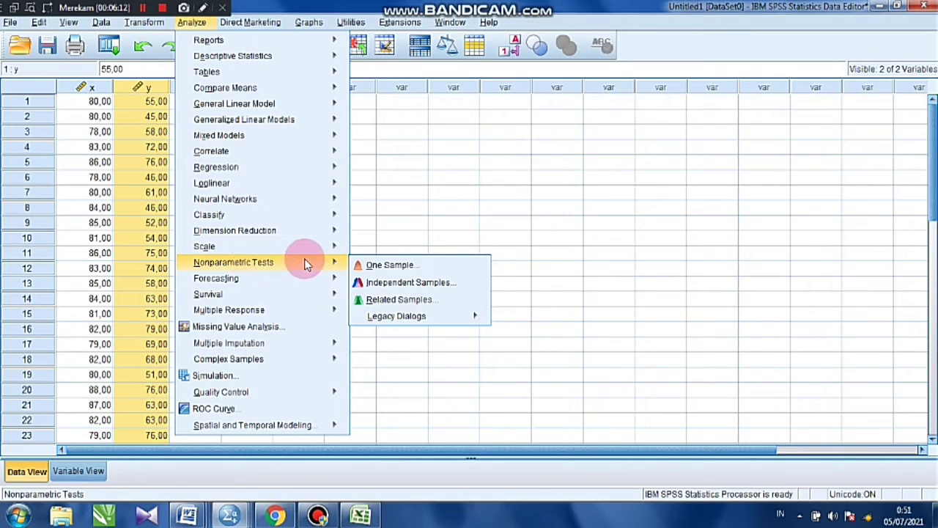
pyautogui.moveTo(413, 325)
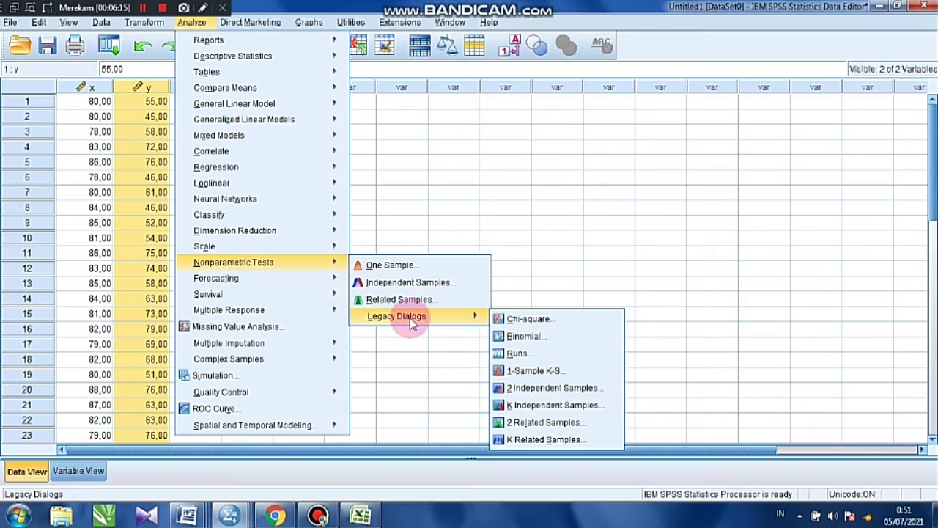
pyautogui.click(519, 375)
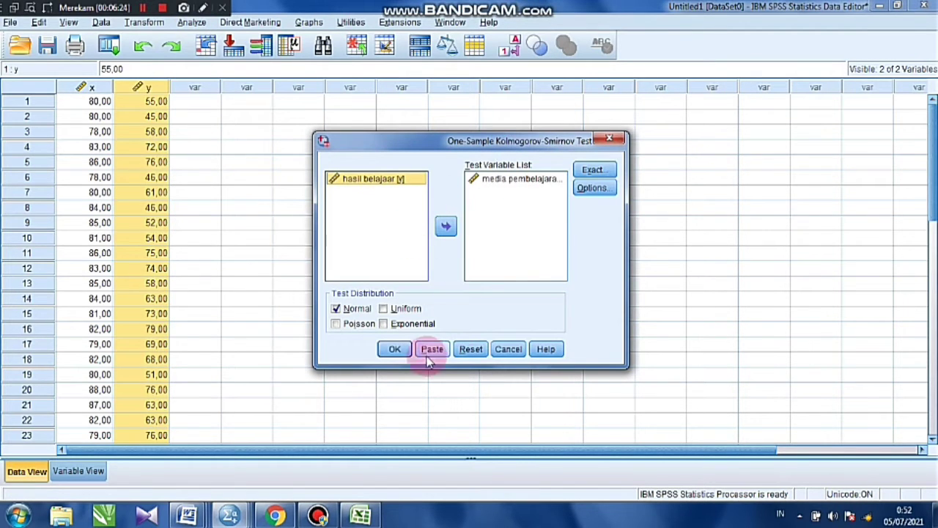
pyautogui.click(388, 352)
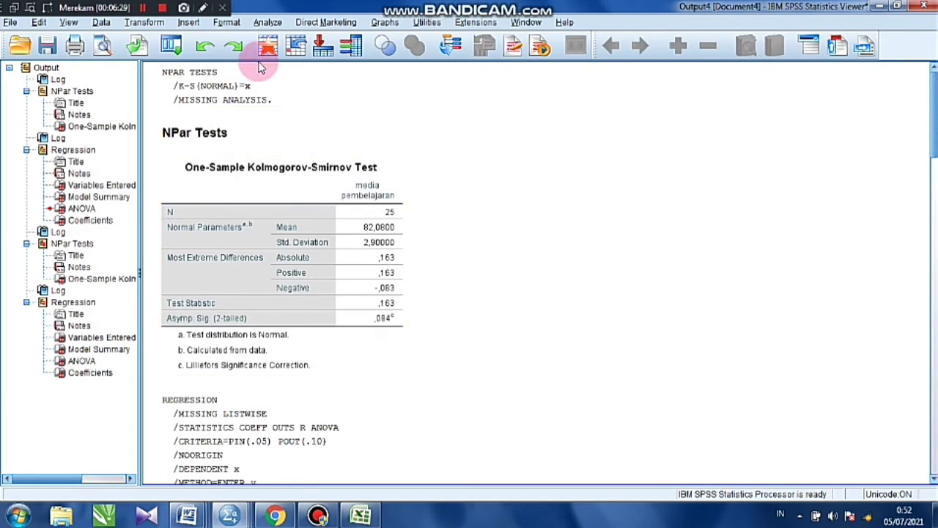
# Examine the One-Sample Kolmogorov-Smirnov Test table for media pembelajaran in the output, along with the neighbouring regression results
pyautogui.scroll(-1, 273, 146)
pyautogui.scroll(1, 274, 148)
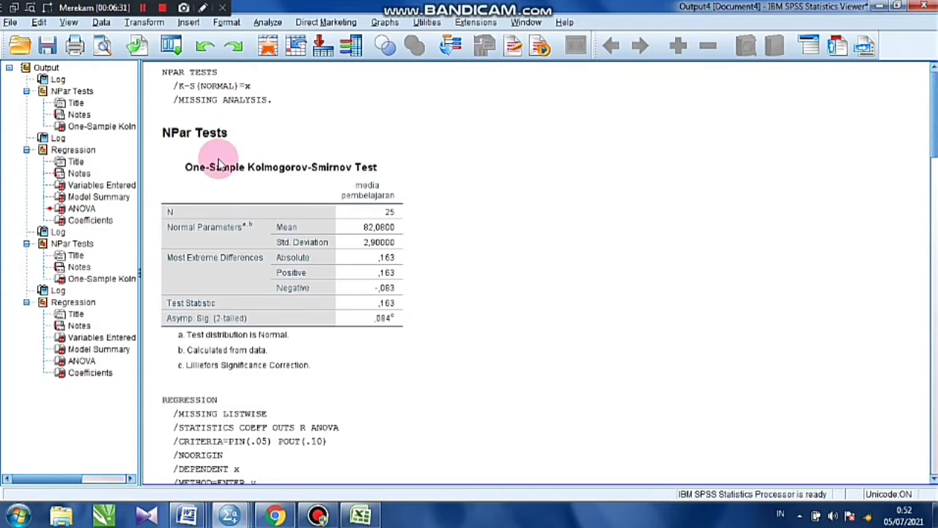
pyautogui.scroll(-5, 293, 164)
pyautogui.scroll(3, 294, 129)
pyautogui.scroll(5, 310, 151)
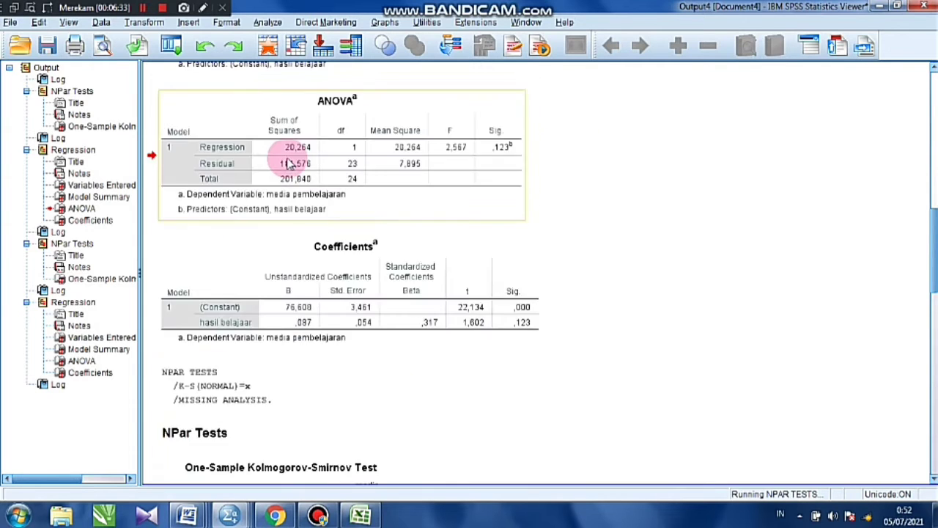
pyautogui.scroll(-5, 293, 154)
pyautogui.scroll(1, 280, 126)
pyautogui.click(210, 193)
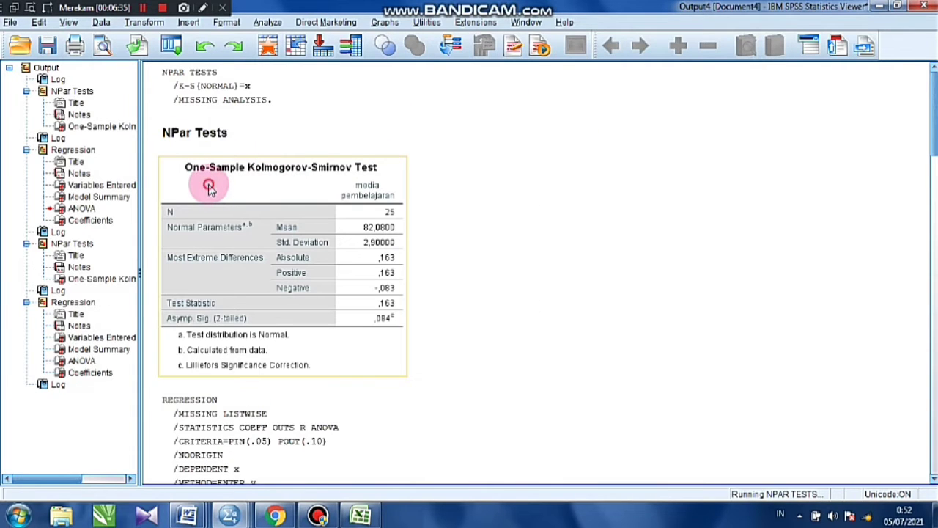
pyautogui.click(291, 176)
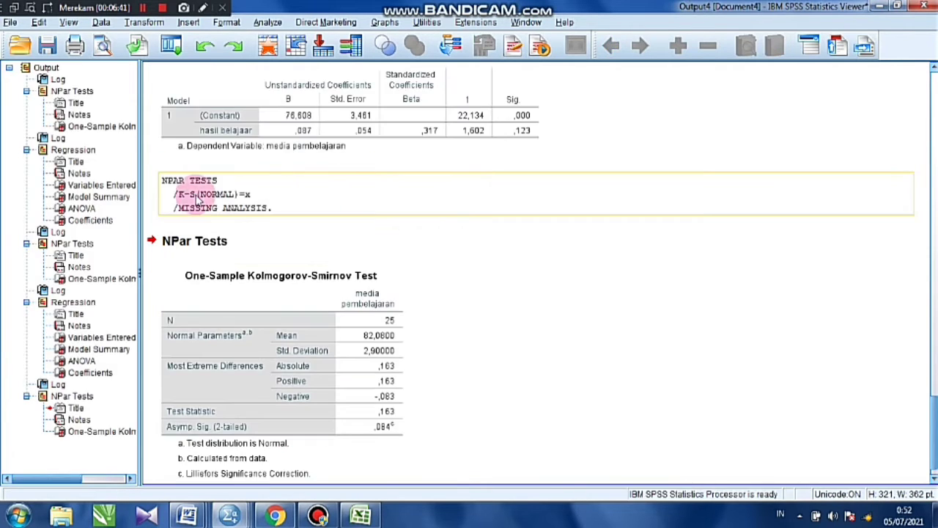
pyautogui.scroll(8, 260, 187)
pyautogui.scroll(-4, 260, 188)
pyautogui.scroll(-5, 263, 187)
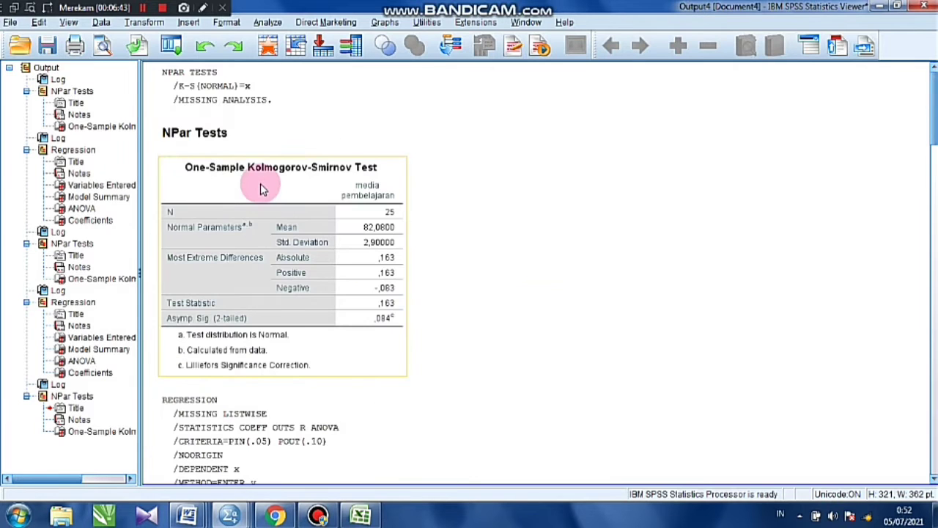
pyautogui.click(272, 215)
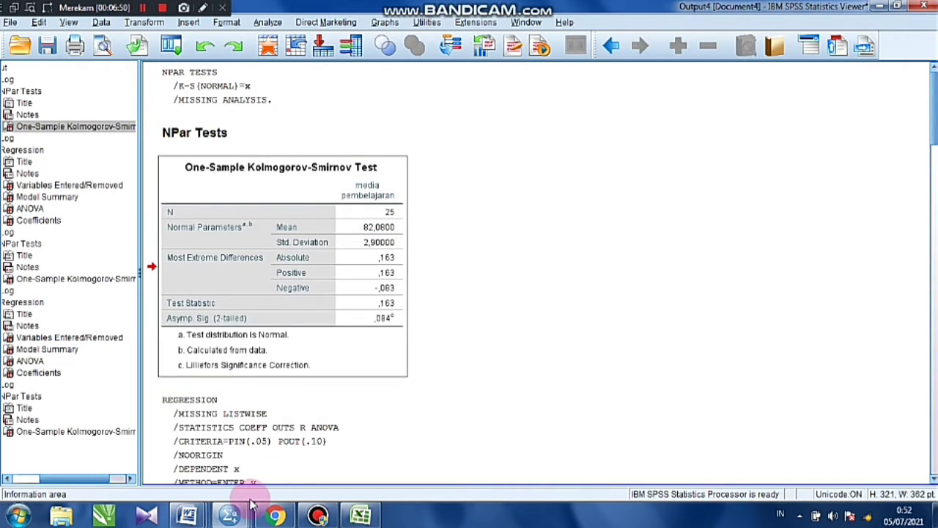
# Review the x values in the data sheet down to case 25 against the Kolmogorov-Smirnov output
pyautogui.moveTo(237, 515)
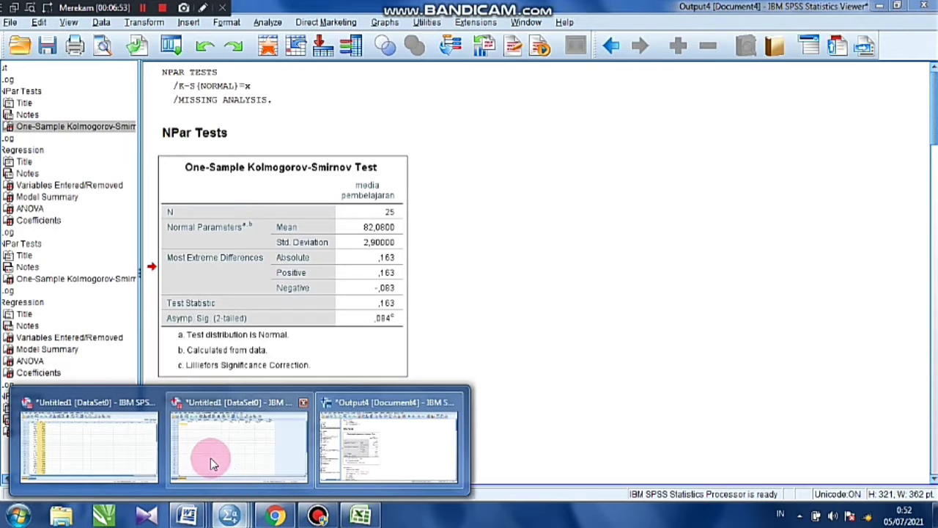
pyautogui.click(102, 425)
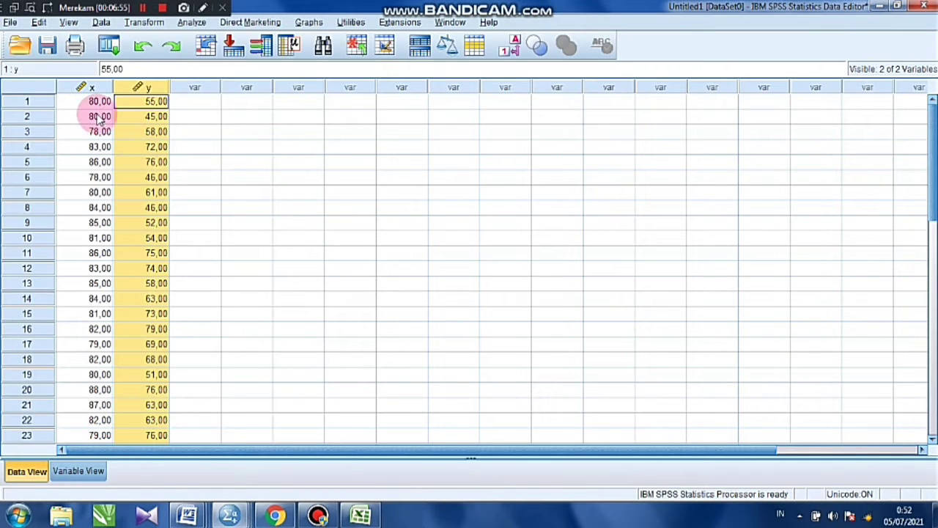
pyautogui.scroll(-2, 88, 139)
pyautogui.click(69, 361)
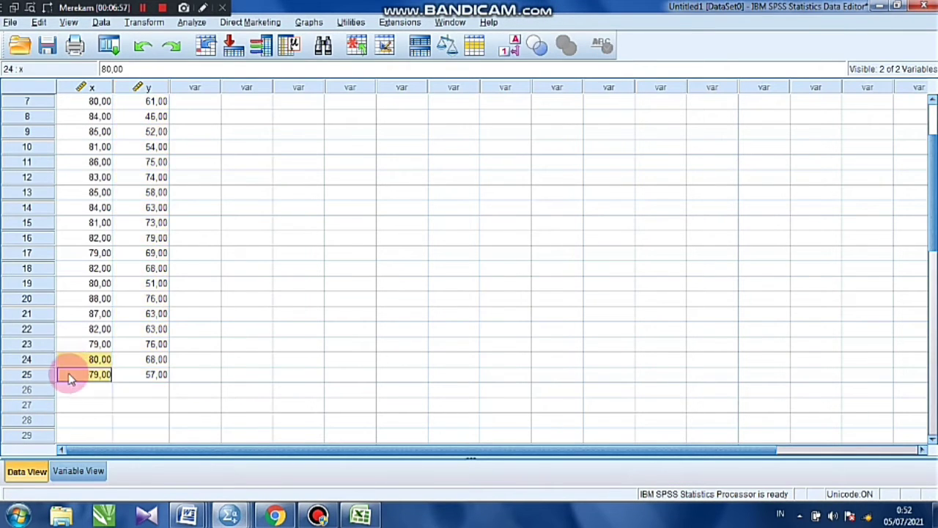
pyautogui.click(69, 374)
pyautogui.moveTo(73, 344); pyautogui.dragTo(74, 329)
pyautogui.moveTo(85, 284); pyautogui.dragTo(93, 300)
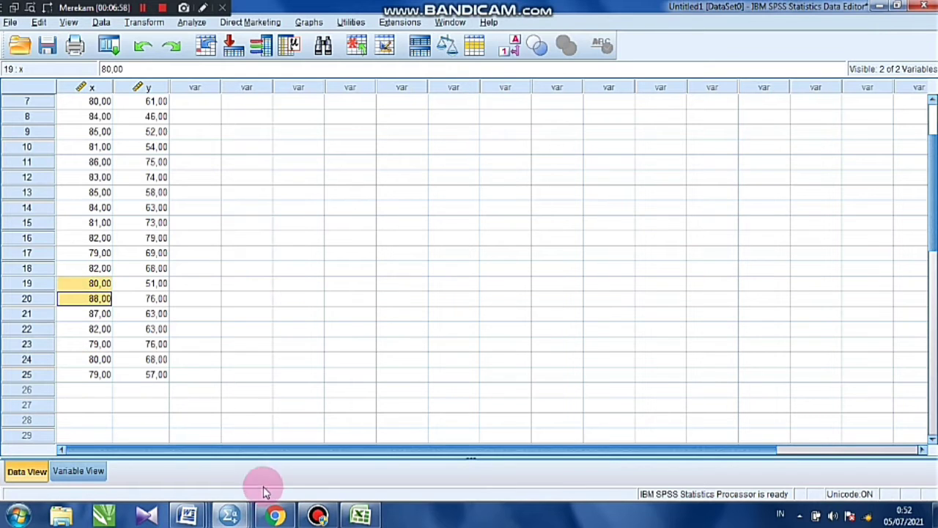
# Read the Asymp. Sig. (2-tailed) value for media pembelajaran in the One-Sample Kolmogorov-Smirnov Test output
pyautogui.moveTo(229, 513)
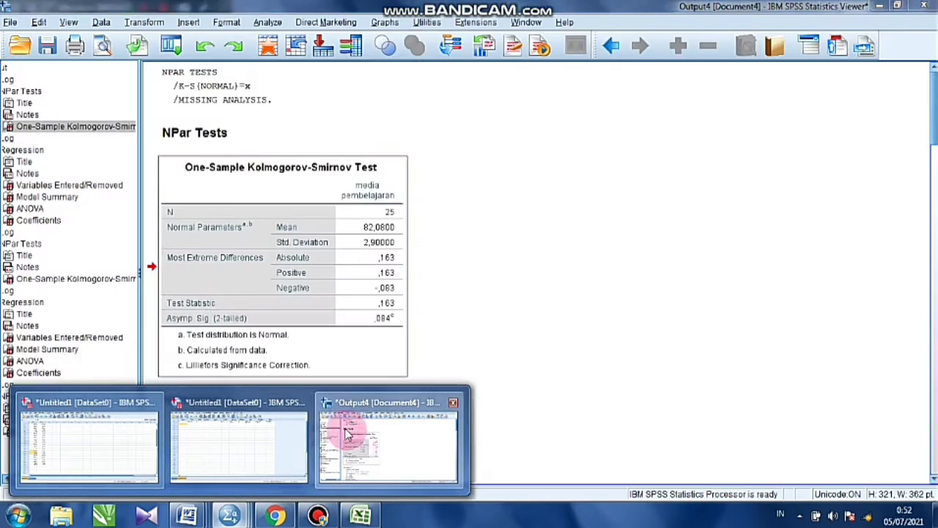
pyautogui.click(348, 434)
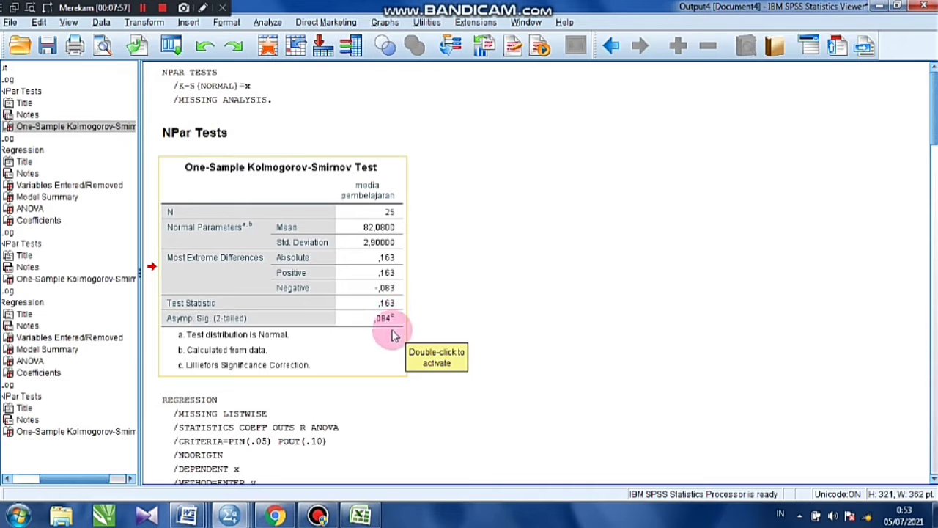
pyautogui.click(348, 246)
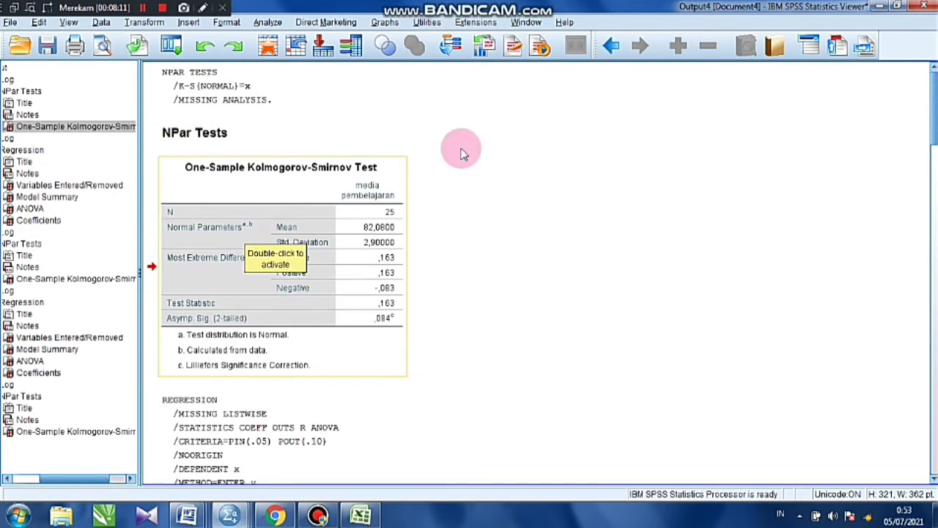
pyautogui.click(879, 6)
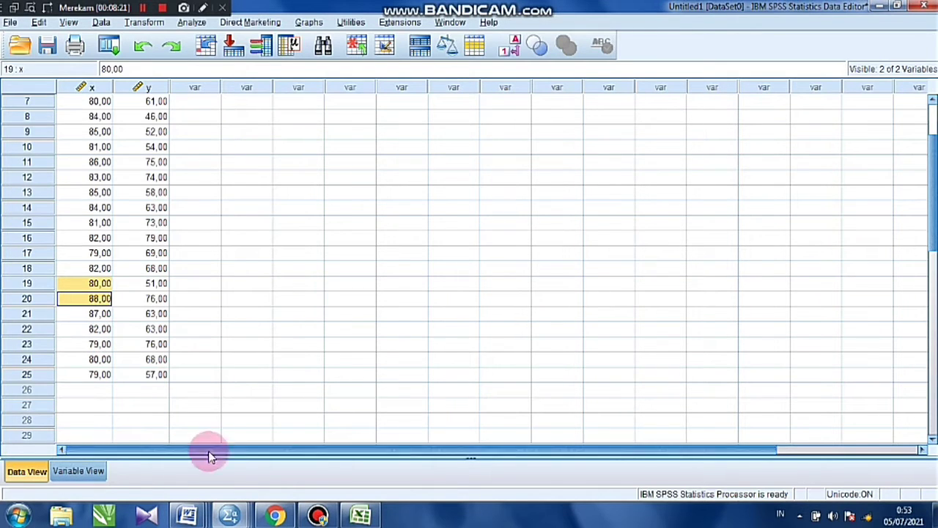
pyautogui.moveTo(233, 513)
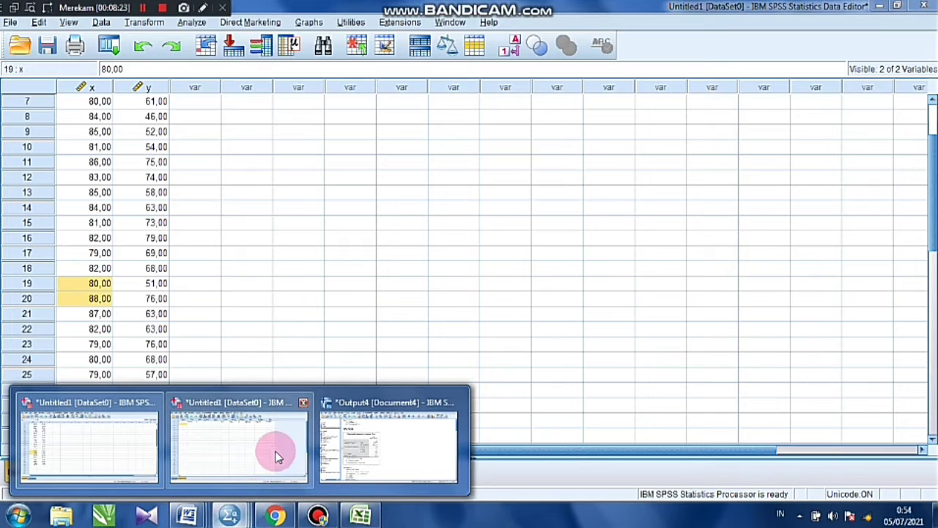
pyautogui.click(337, 433)
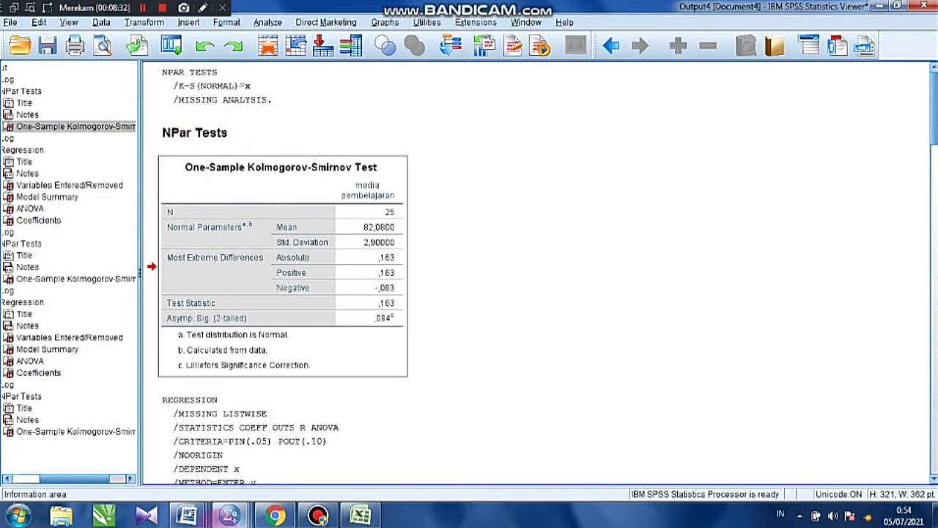
# Recheck several x scores in the data sheet and return to the Kolmogorov-Smirnov test output
pyautogui.click(230, 515)
pyautogui.click(143, 473)
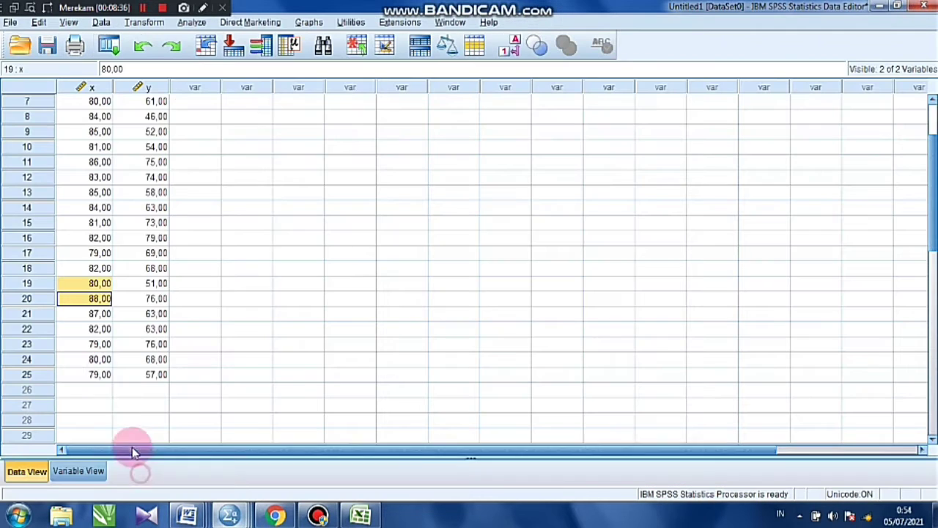
pyautogui.click(85, 192)
pyautogui.click(81, 146)
pyautogui.click(109, 209)
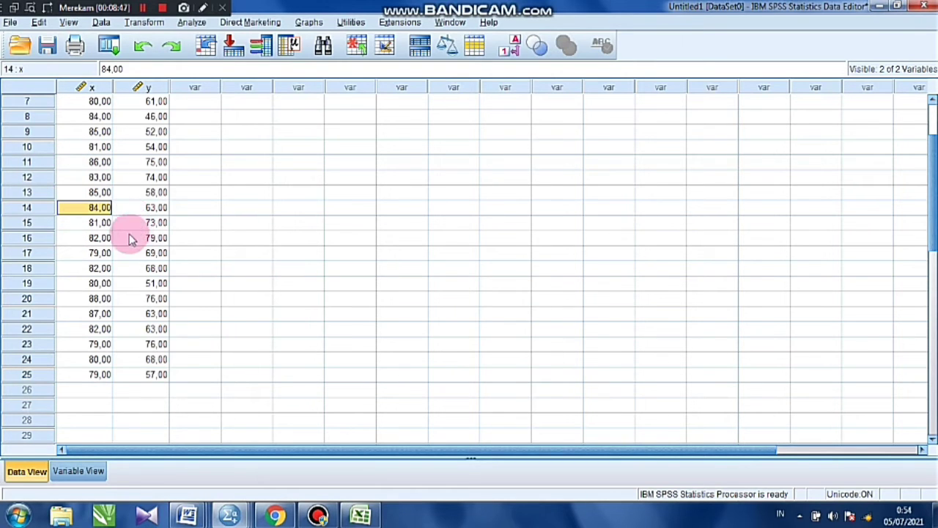
pyautogui.moveTo(231, 513)
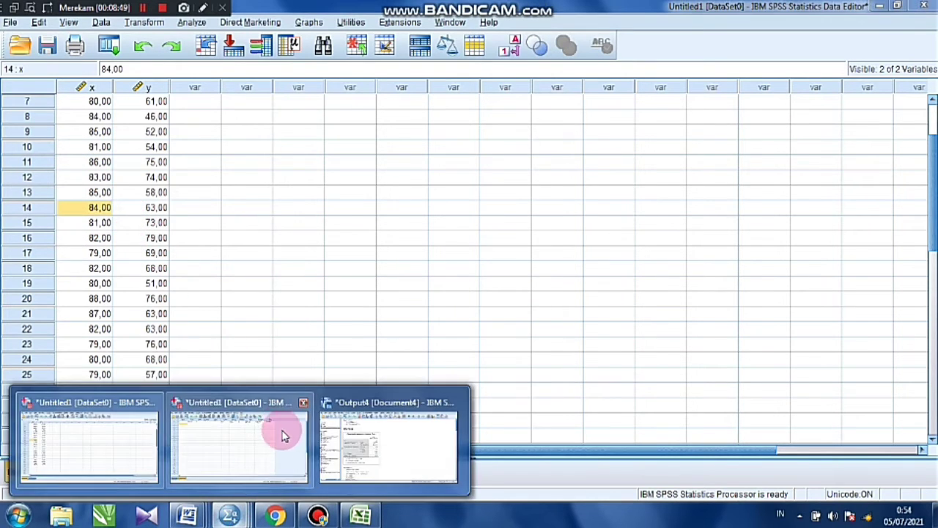
pyautogui.click(343, 423)
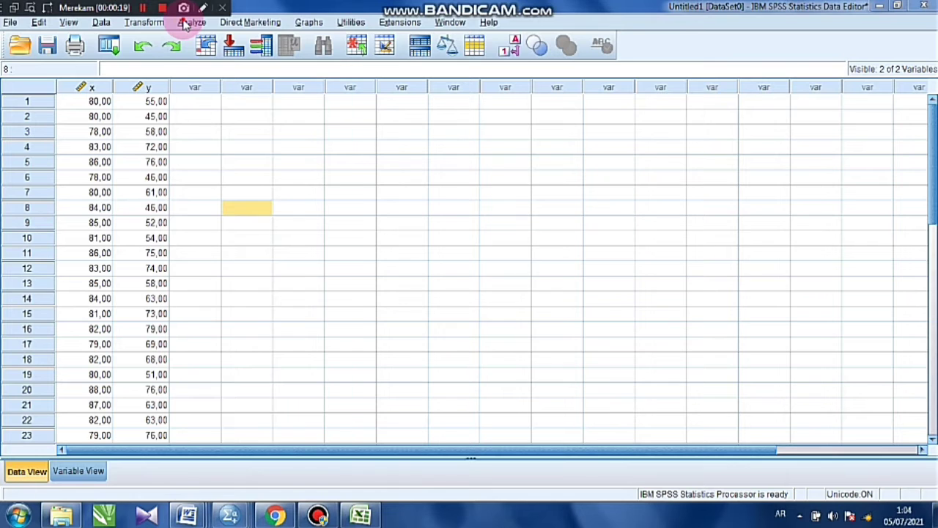
# Run a Linear Regression with media pembelajaran (x) as dependent and hasil belajaar (y) as independent variable, using the Enter method
pyautogui.click(190, 22)
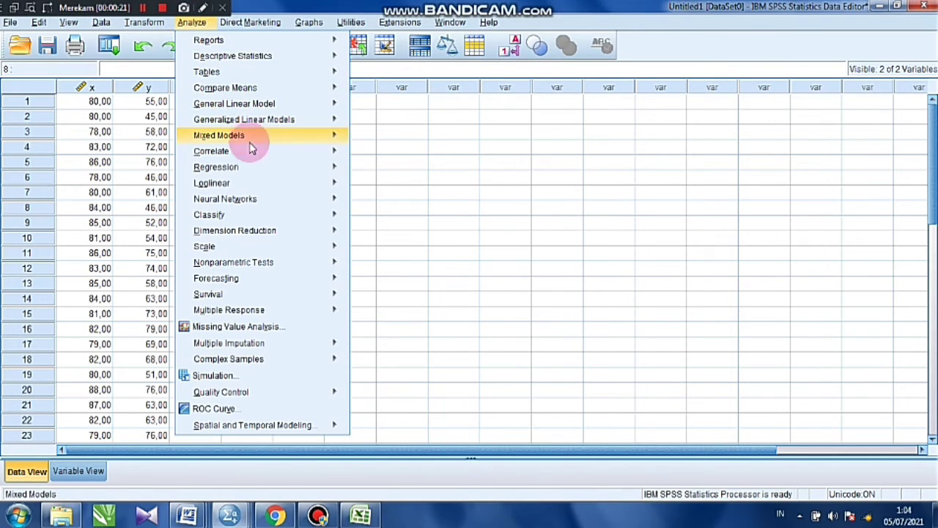
pyautogui.moveTo(253, 173)
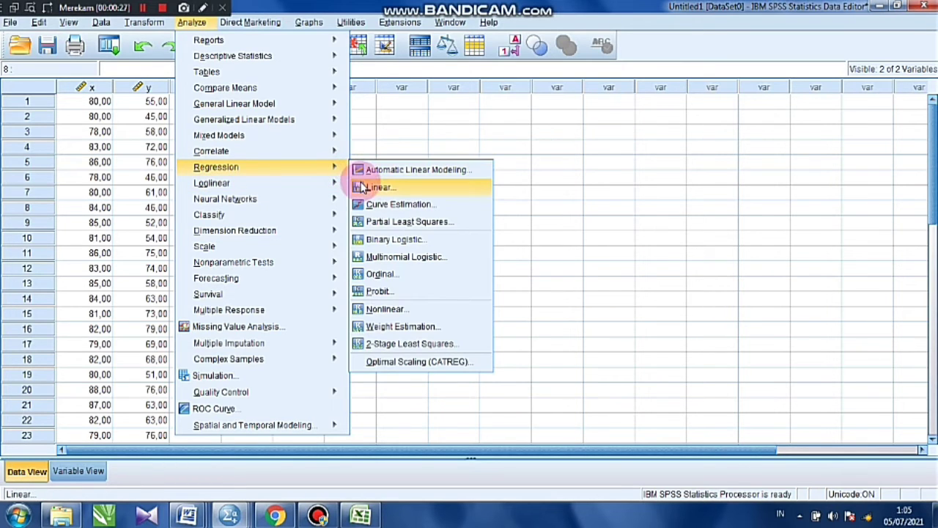
pyautogui.click(377, 188)
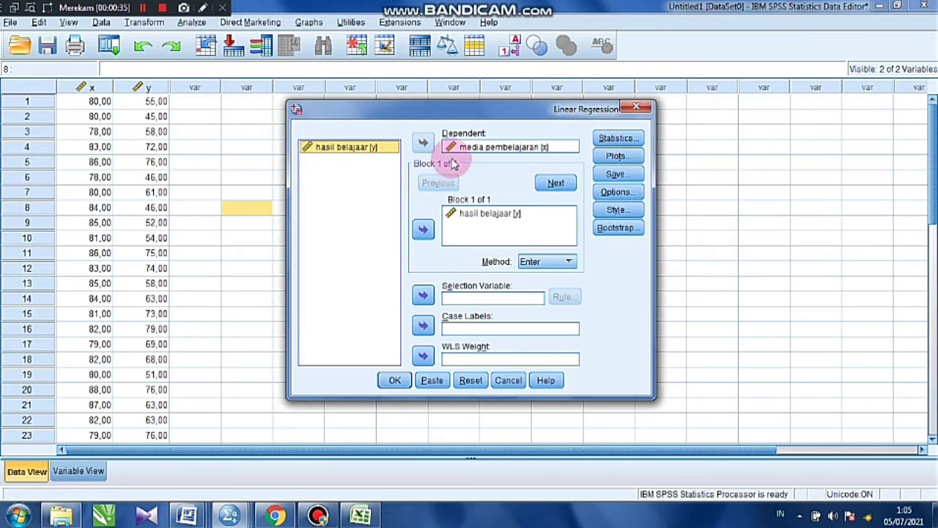
pyautogui.click(395, 379)
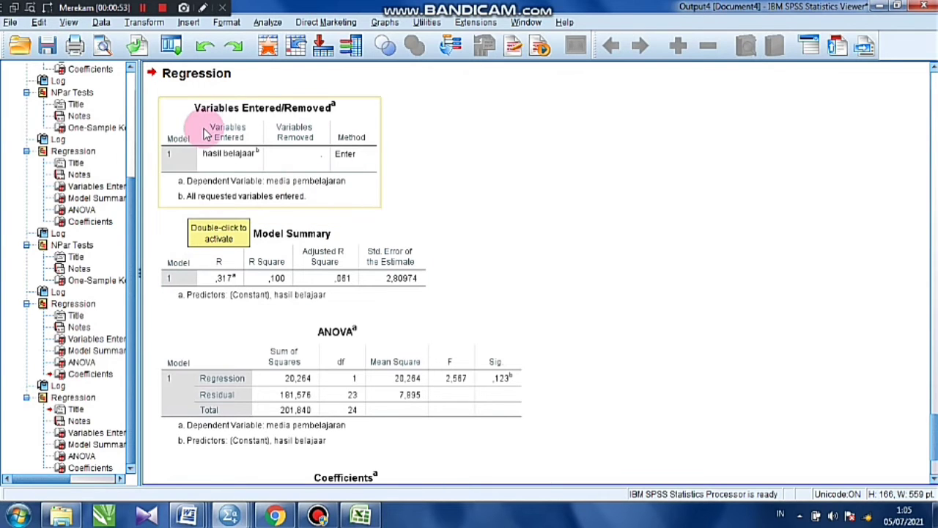
# Examine the Variables Entered/Removed and Model Summary tables of the newest regression, including R and R Square
pyautogui.scroll(-10, 278, 251)
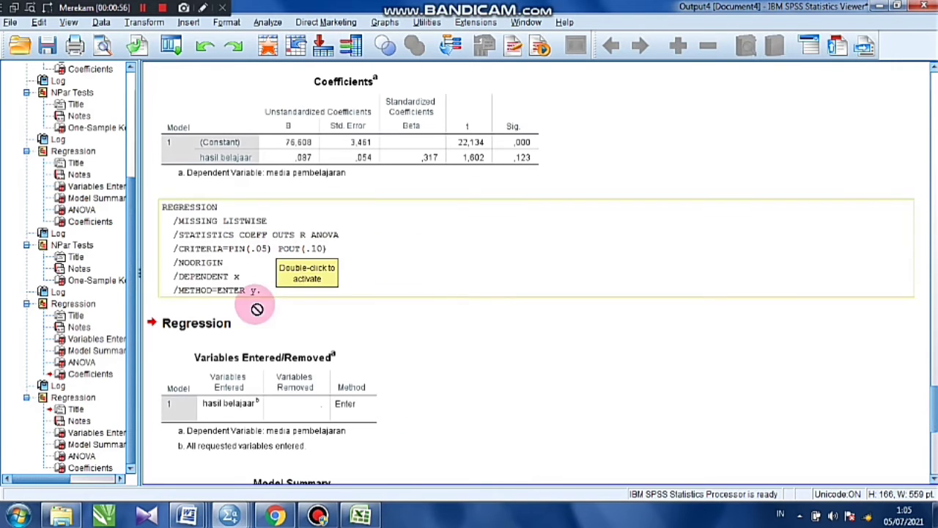
pyautogui.click(246, 356)
pyautogui.scroll(-2, 255, 321)
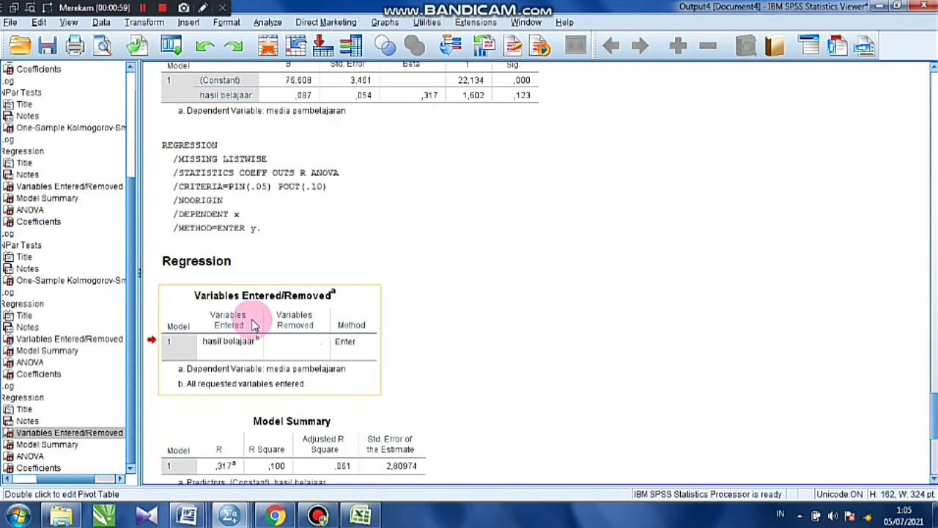
pyautogui.scroll(-3, 254, 326)
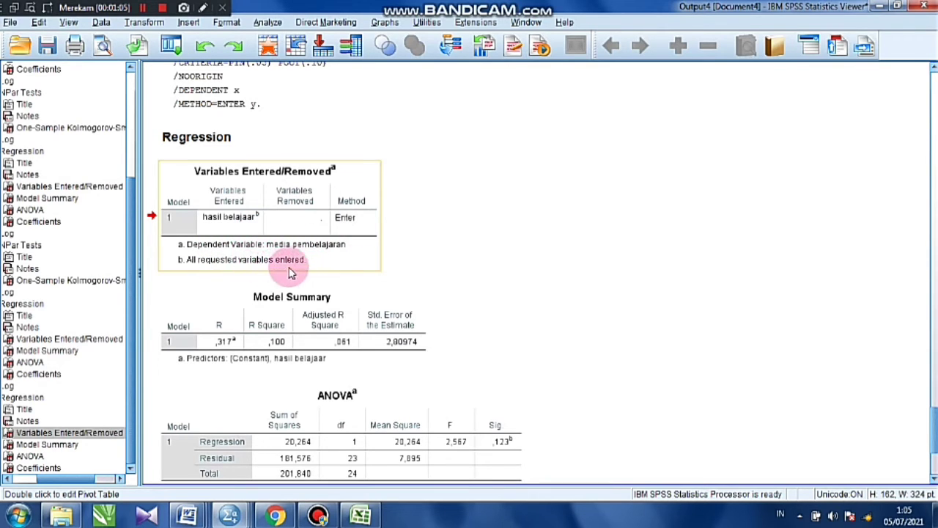
pyautogui.click(260, 328)
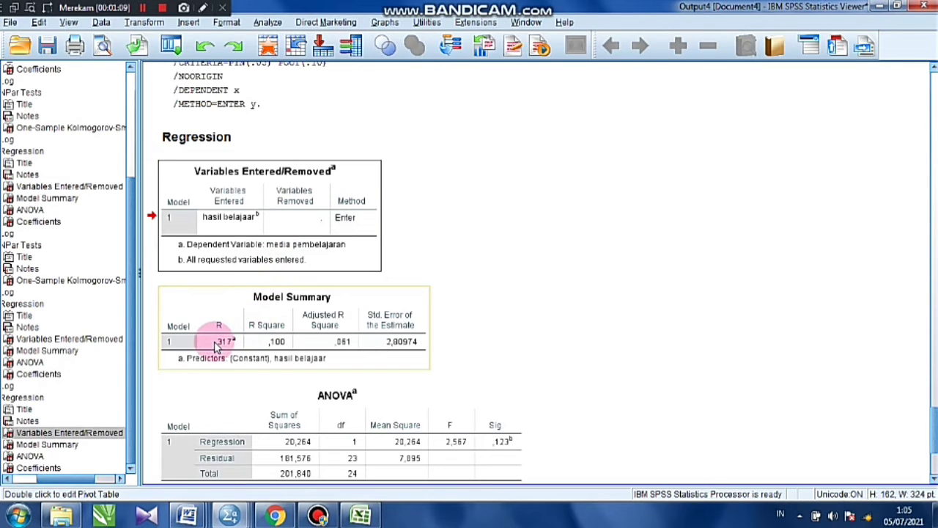
pyautogui.click(293, 409)
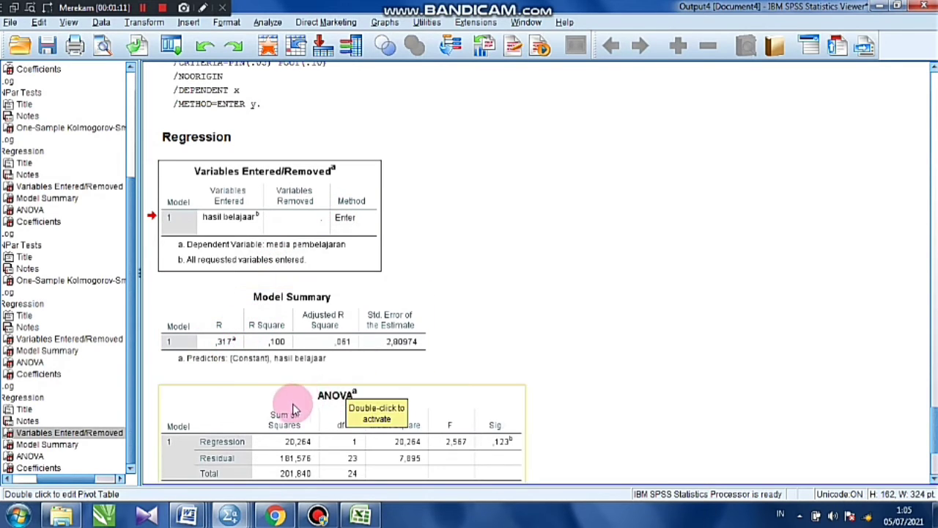
pyautogui.click(233, 353)
pyautogui.click(345, 263)
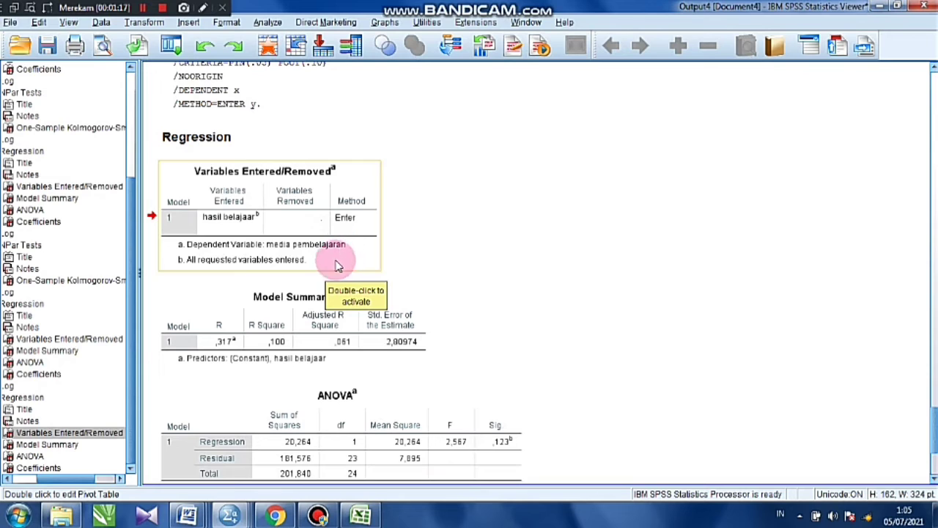
pyautogui.click(277, 327)
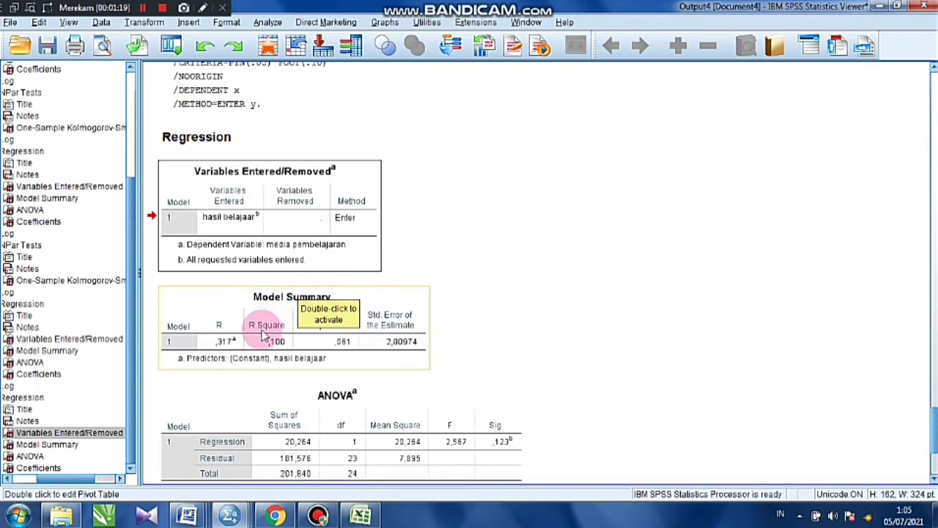
# Examine the ANOVA and Coefficients tables of the newest regression, including their significance values
pyautogui.click(268, 409)
pyautogui.scroll(-5, 268, 413)
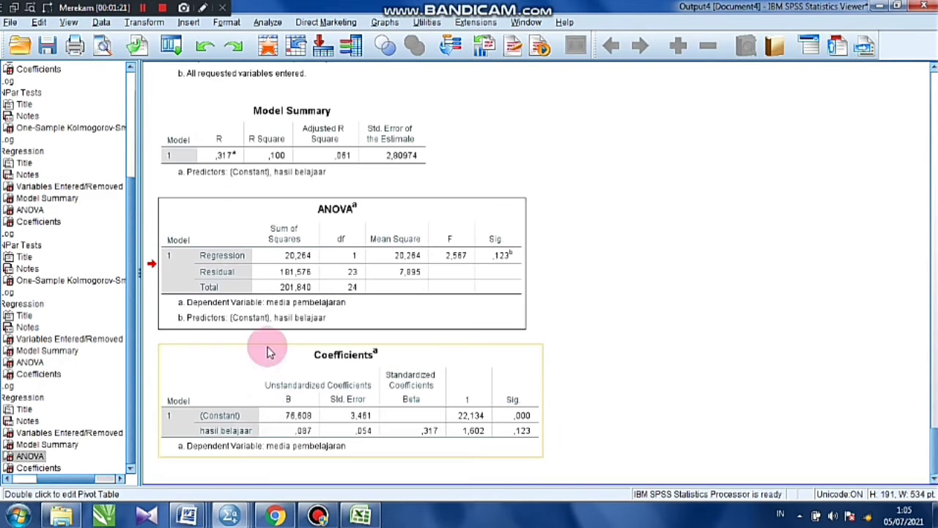
pyautogui.scroll(2, 272, 297)
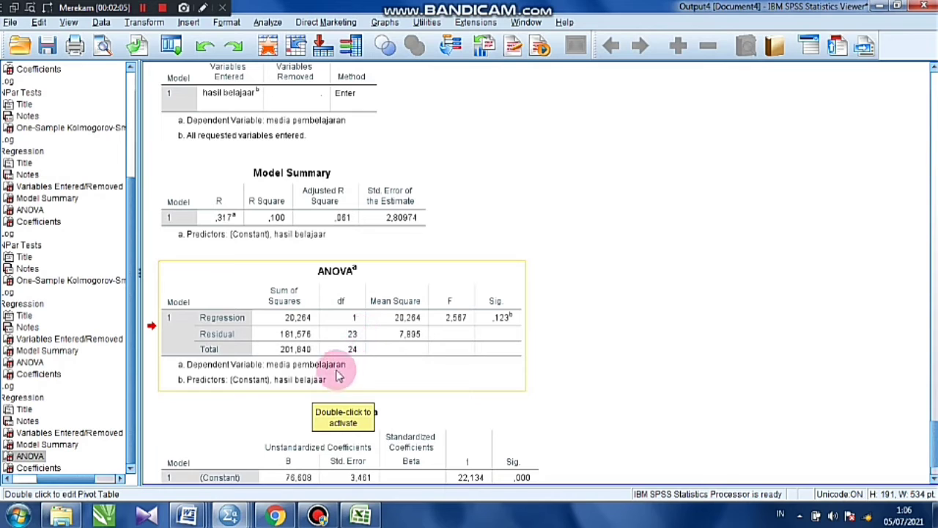
pyautogui.scroll(-2, 320, 386)
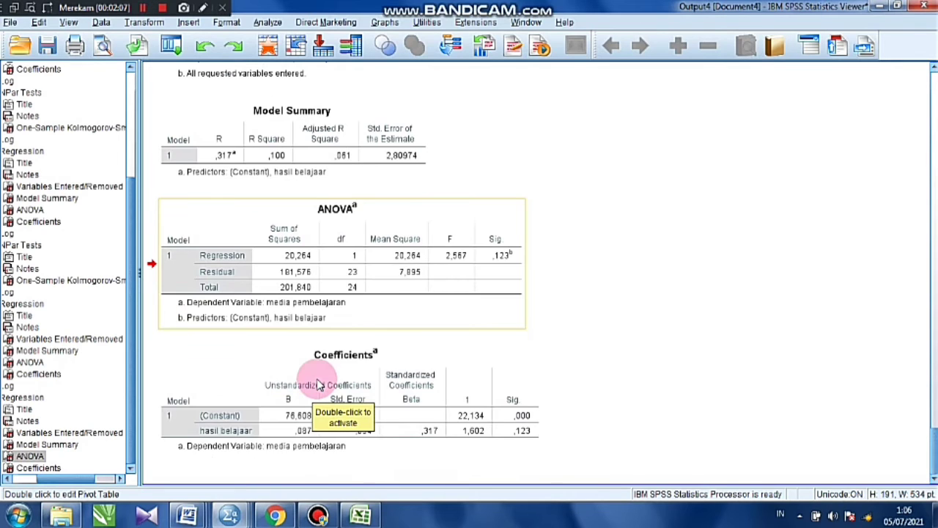
pyautogui.click(320, 385)
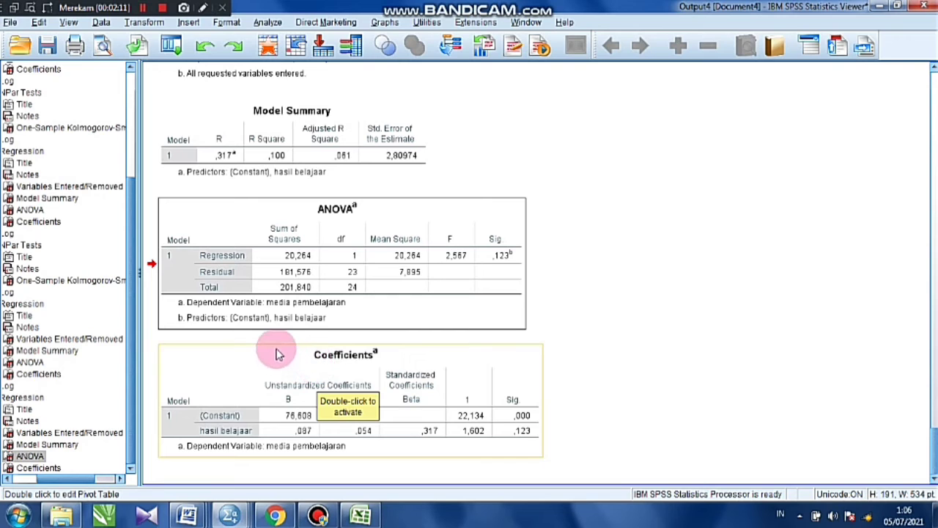
pyautogui.moveTo(277, 354); pyautogui.dragTo(334, 336)
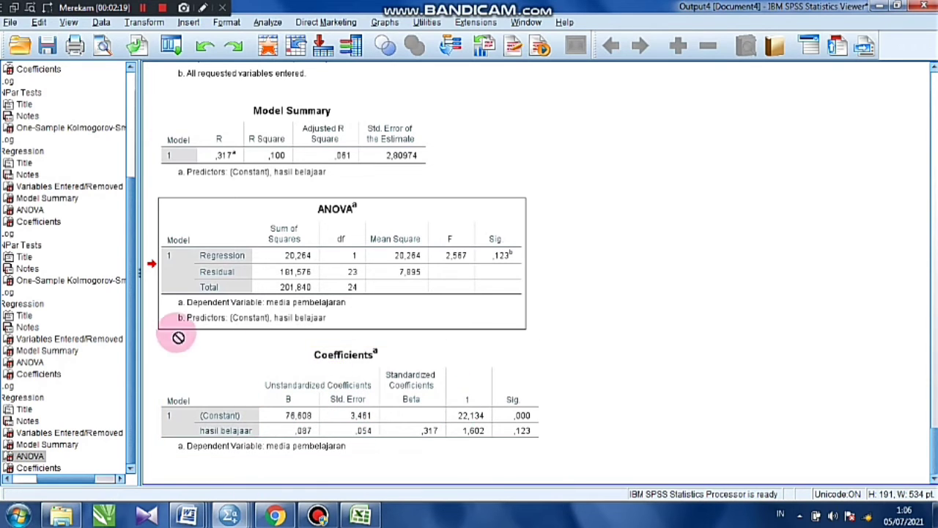
pyautogui.click(360, 447)
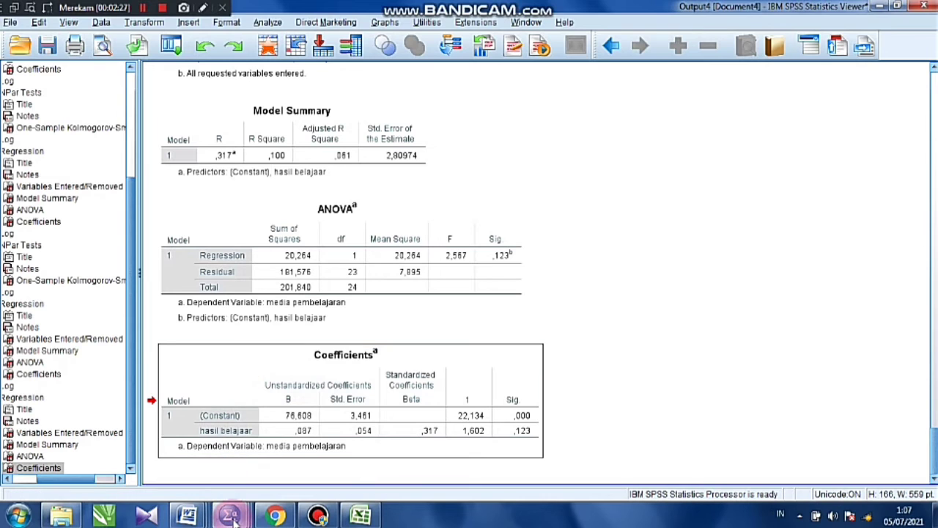
# Check the definitions of variables x and y in the Data Editor and return to the regression output
pyautogui.moveTo(230, 517)
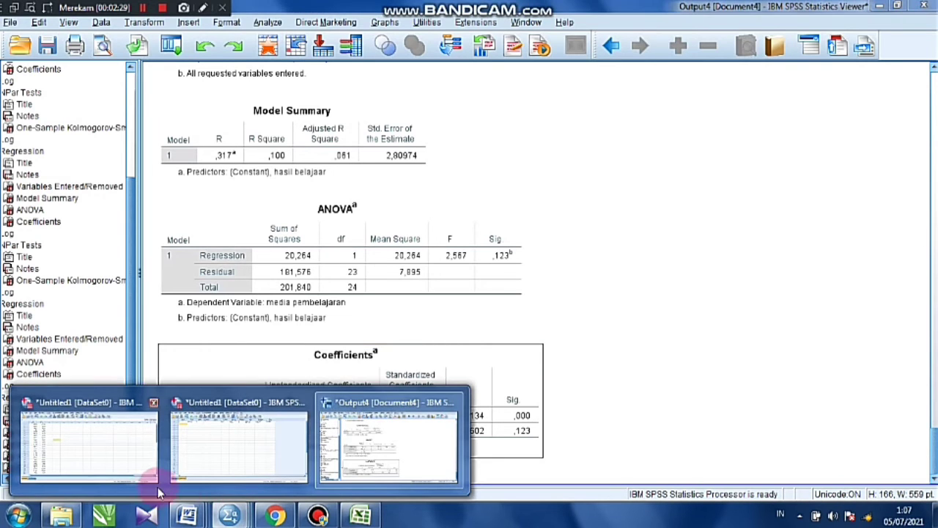
pyautogui.click(126, 440)
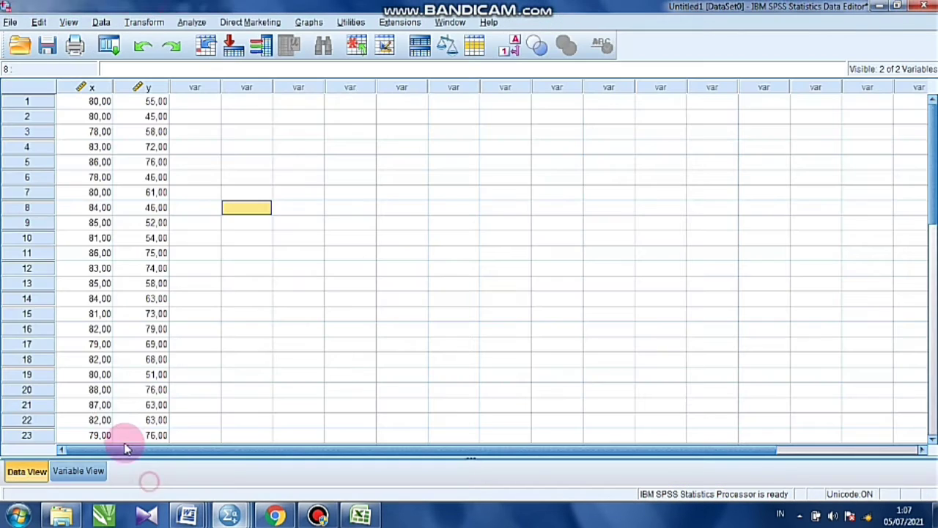
pyautogui.click(76, 471)
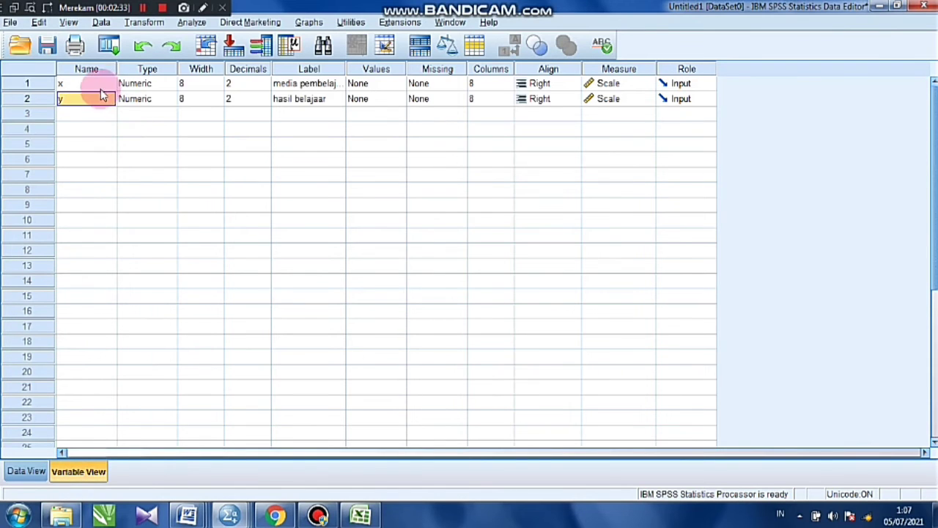
pyautogui.moveTo(227, 517)
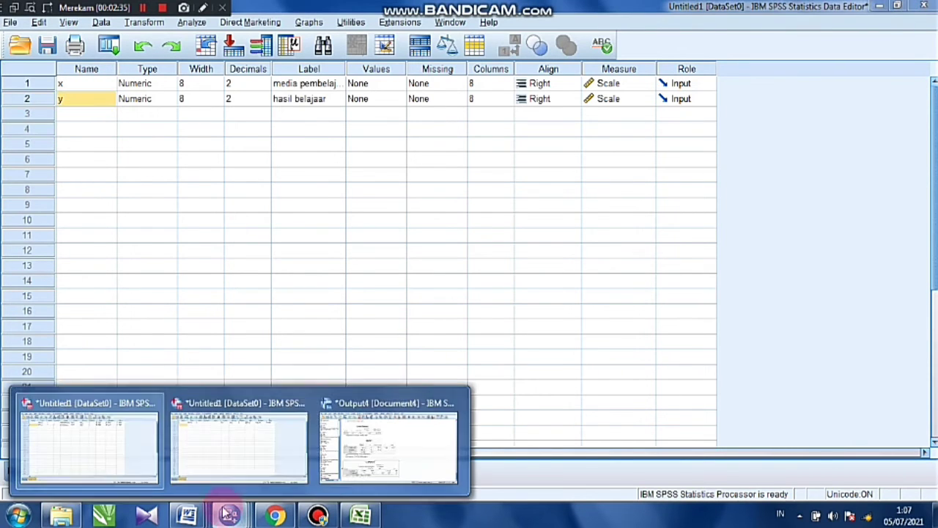
pyautogui.click(360, 444)
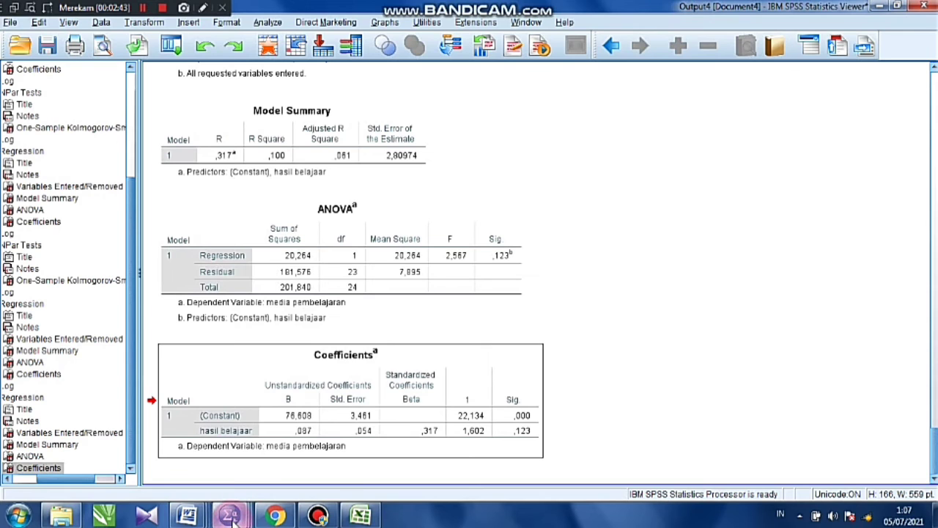
pyautogui.moveTo(232, 518)
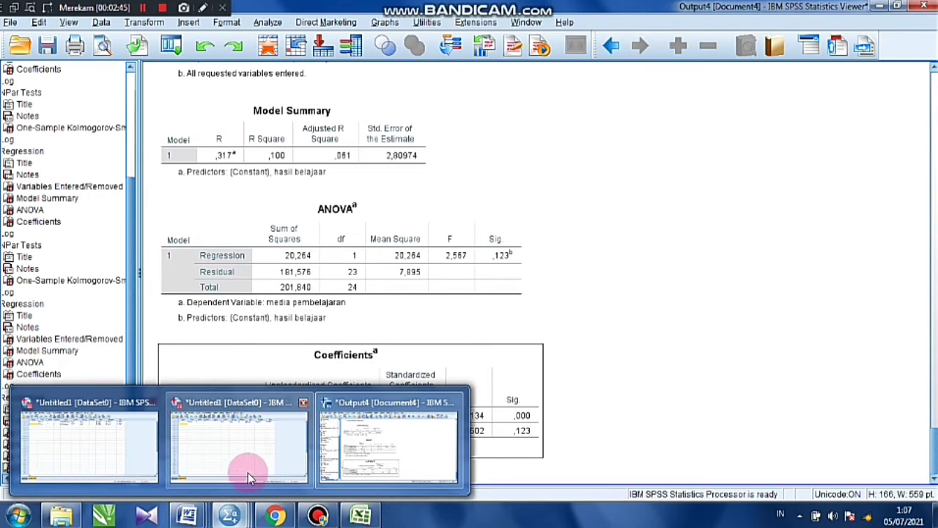
pyautogui.click(360, 430)
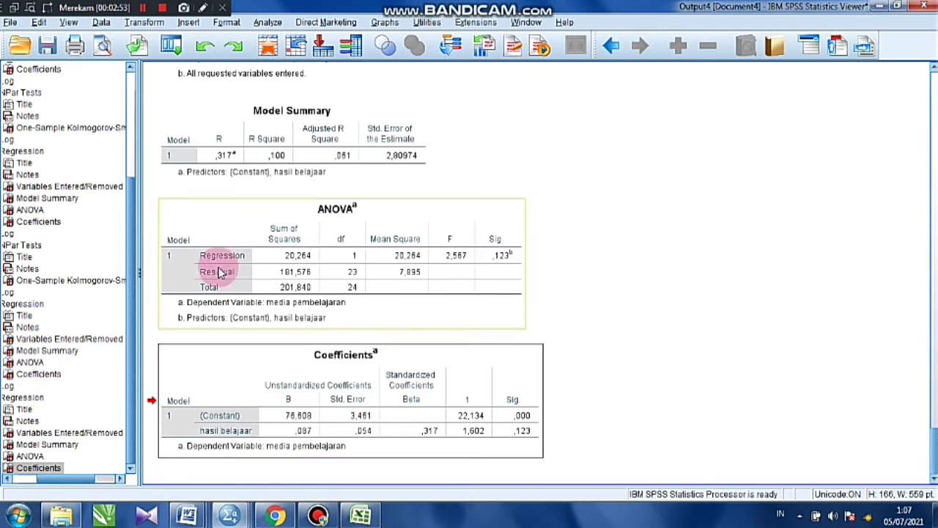
# Review the x and y scores in the data sheet and go back to the newest Coefficients table
pyautogui.moveTo(229, 516)
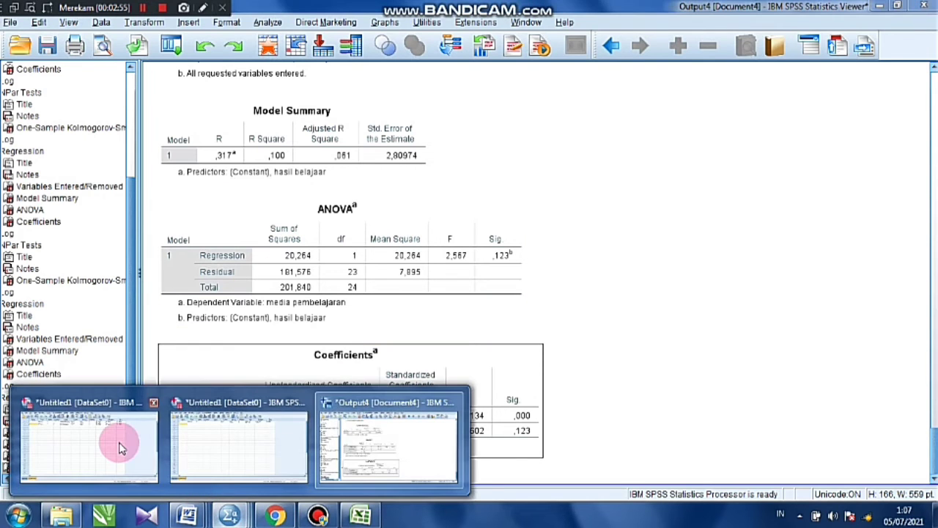
pyautogui.click(119, 442)
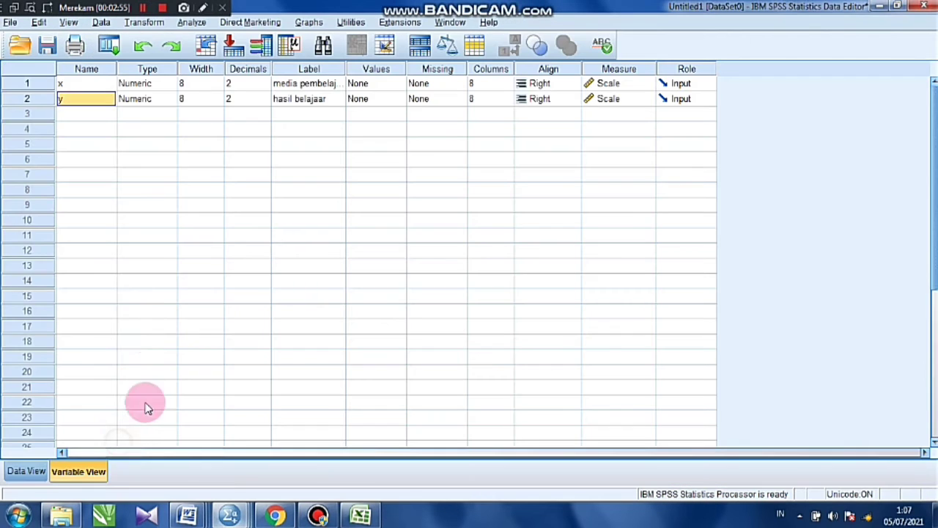
pyautogui.click(29, 472)
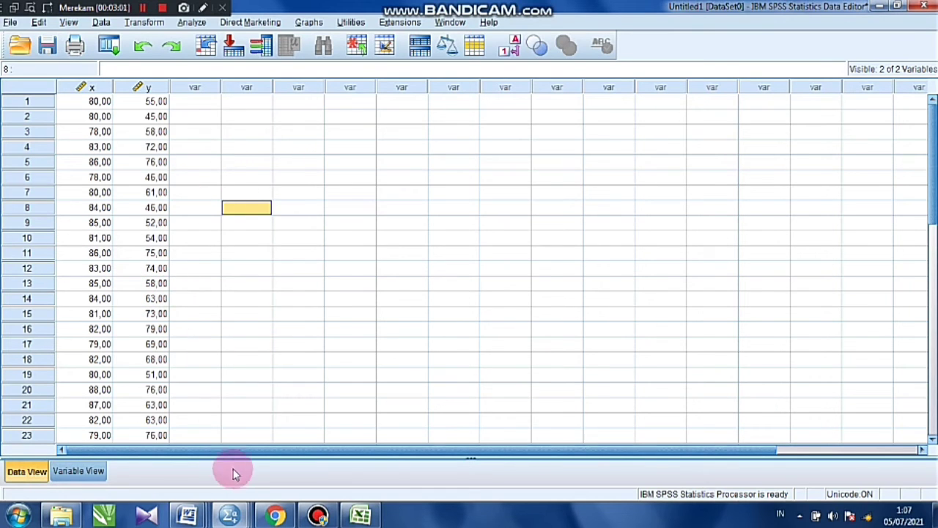
pyautogui.moveTo(232, 514)
pyautogui.click(343, 437)
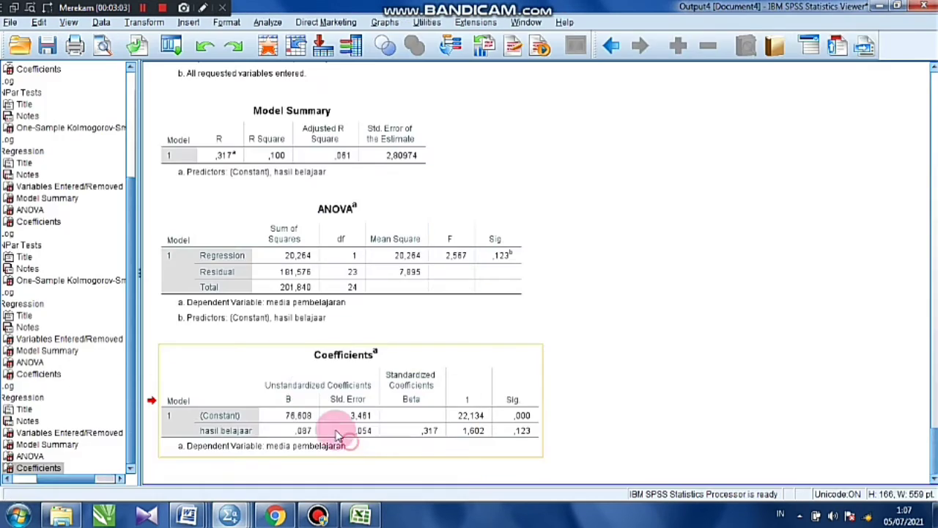
# Review the output from the newest Coefficients table back to the first Kolmogorov-Smirnov test and the regression tables below it
pyautogui.scroll(4, 264, 365)
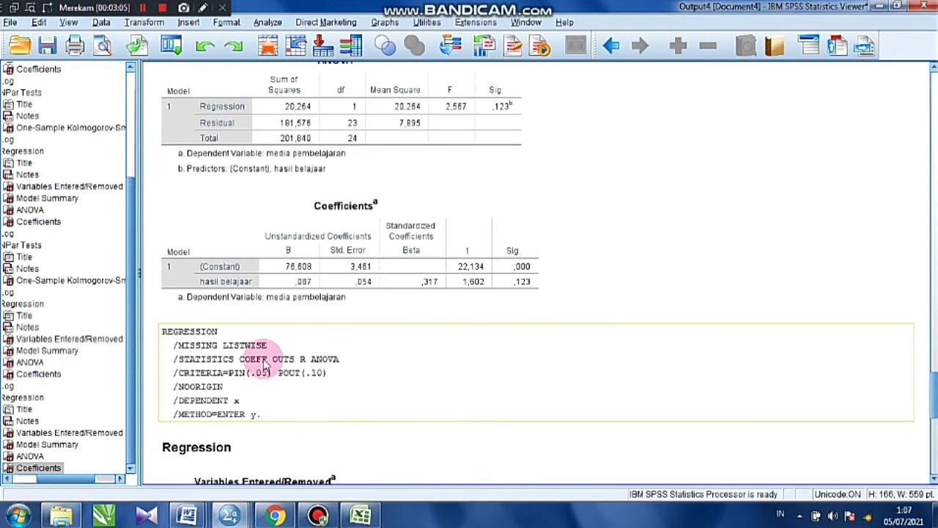
pyautogui.scroll(10, 264, 364)
pyautogui.scroll(-3, 262, 356)
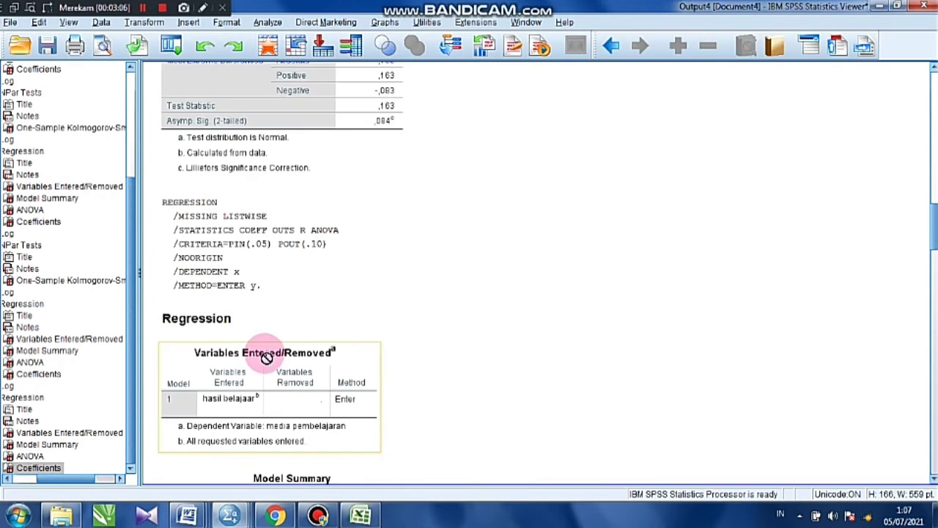
pyautogui.scroll(8, 266, 357)
pyautogui.scroll(-7, 266, 357)
pyautogui.scroll(4, 268, 355)
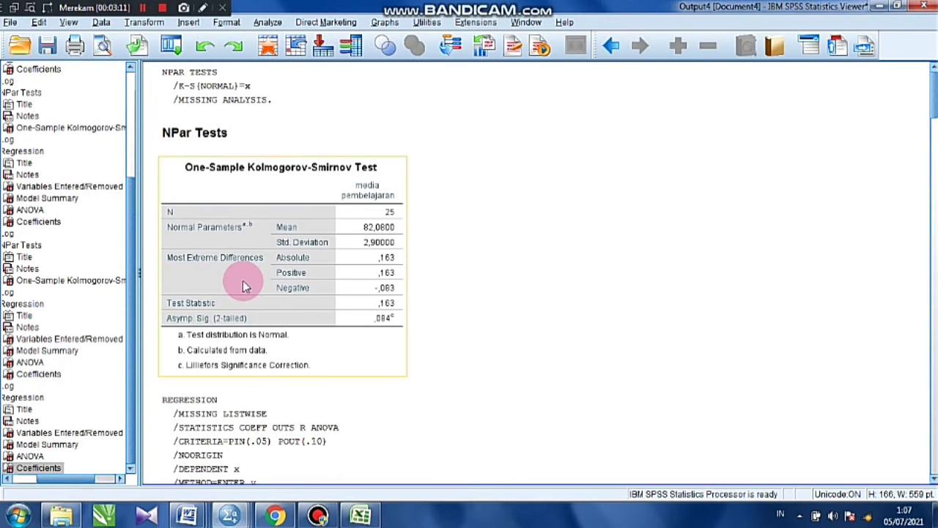
pyautogui.scroll(-10, 245, 279)
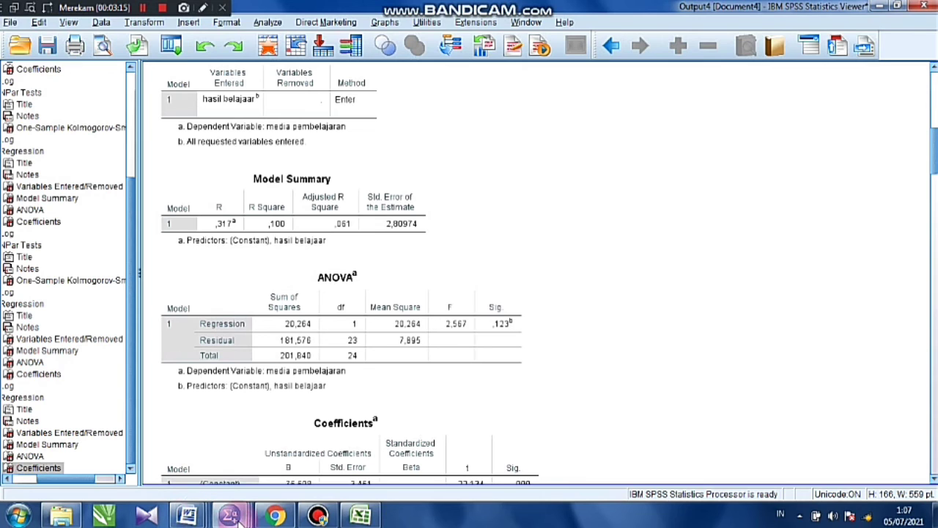
# Inspect the x and y columns in the data sheet and the label of variable y in its definition
pyautogui.moveTo(229, 516)
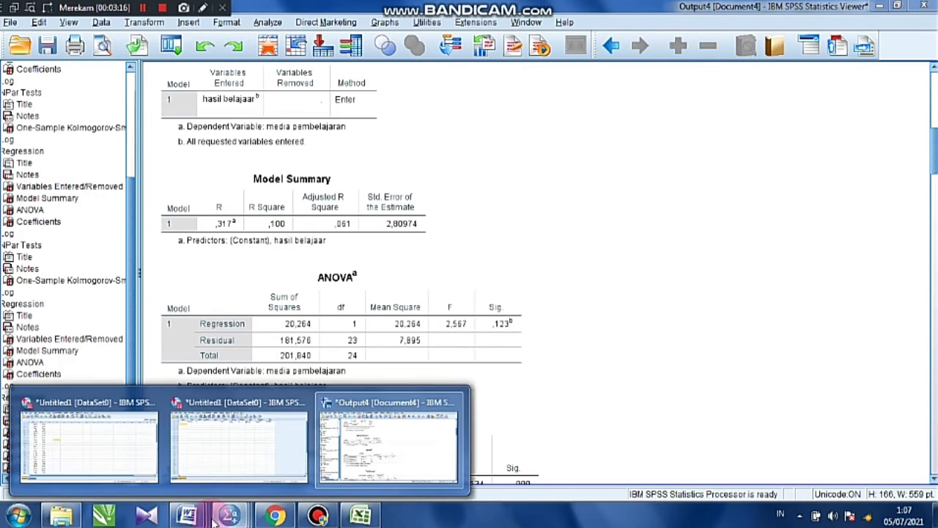
pyautogui.click(93, 461)
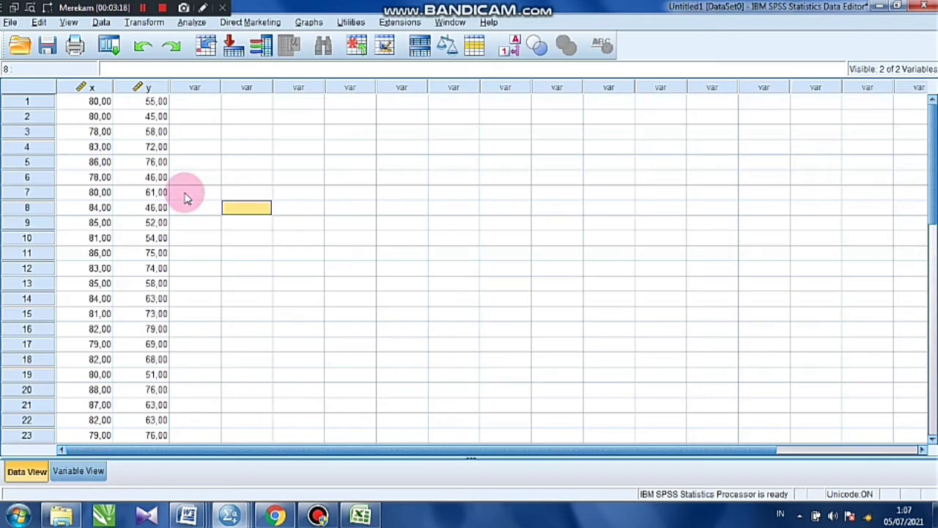
pyautogui.click(82, 88)
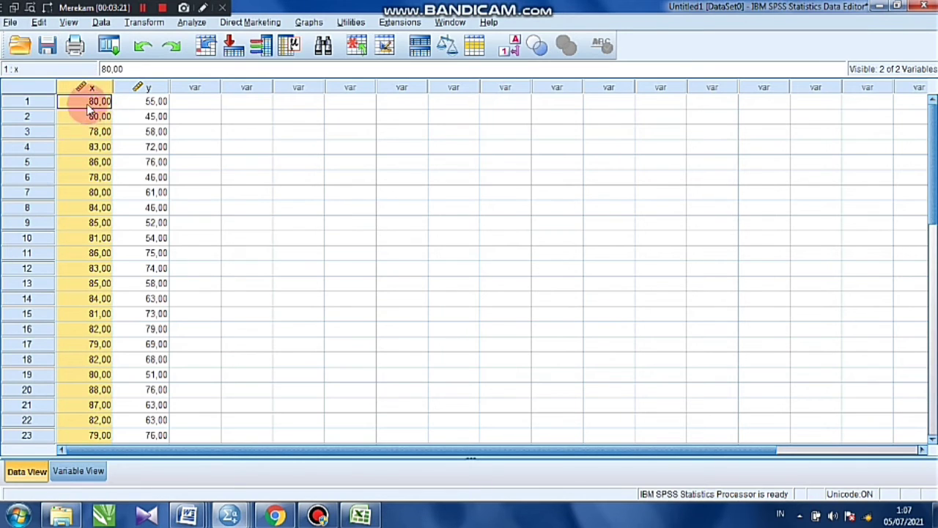
pyautogui.click(140, 88)
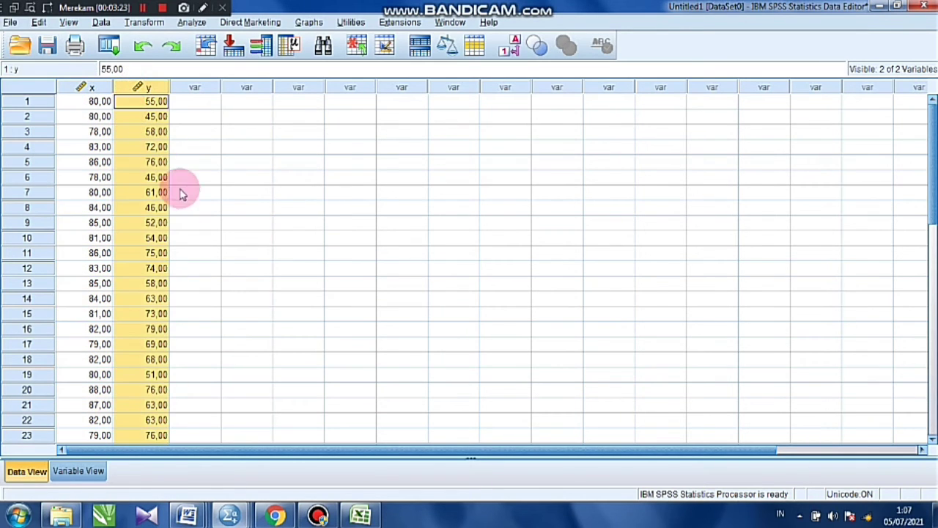
pyautogui.click(89, 472)
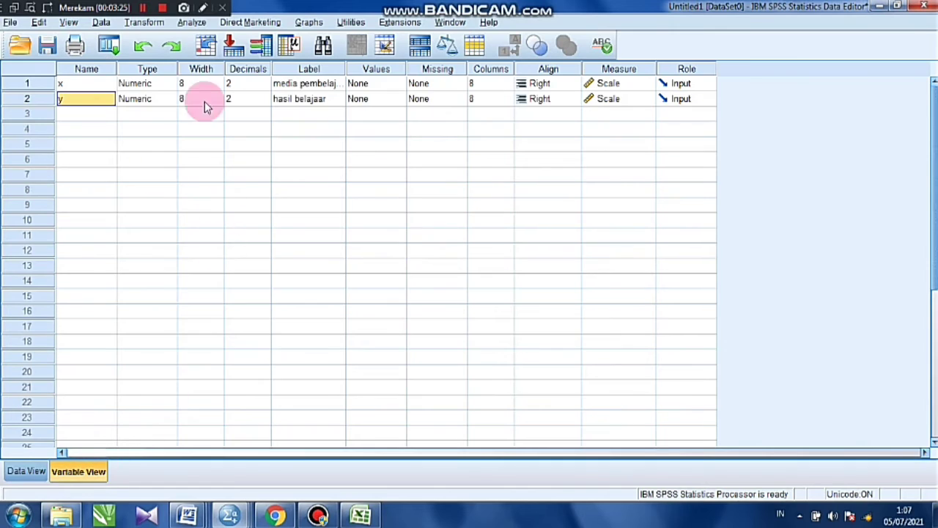
pyautogui.click(296, 100)
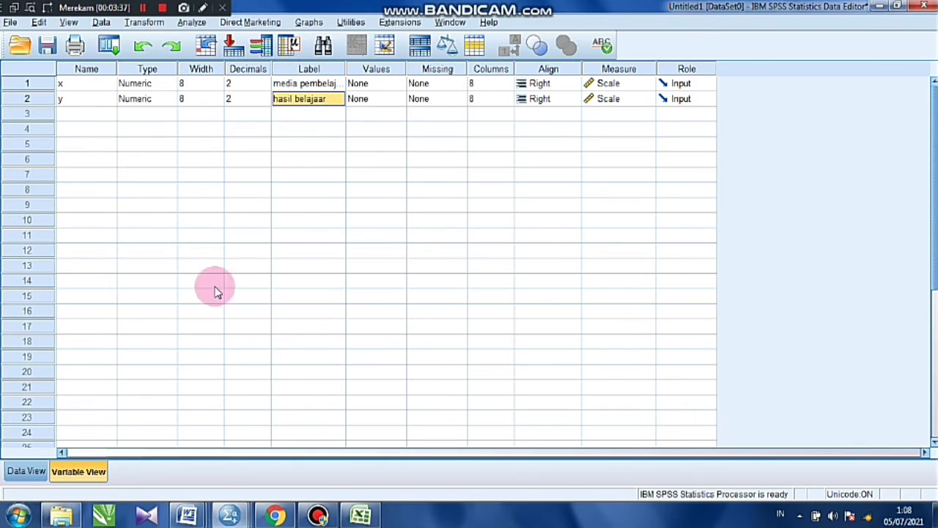
# Switch to Excel to review the research title and source scores, and return to the regression output in SPSS
pyautogui.click(358, 513)
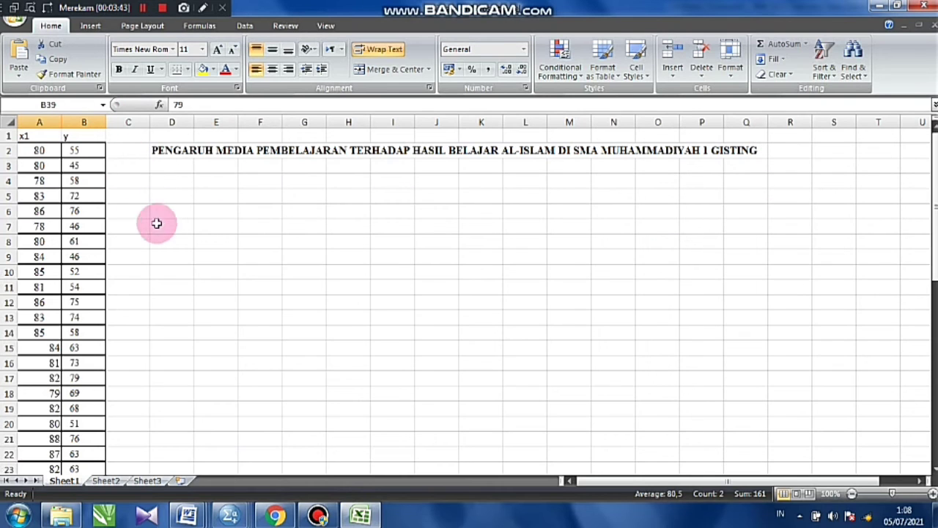
pyautogui.click(212, 168)
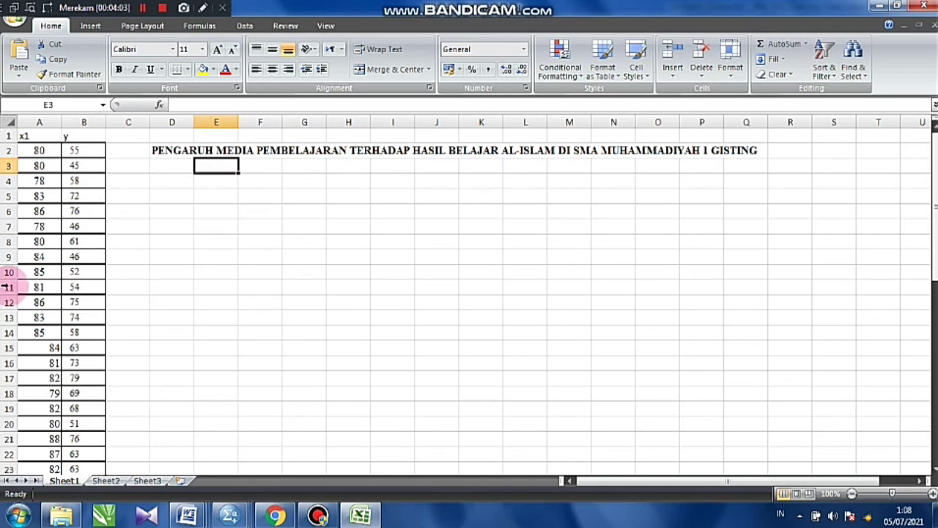
pyautogui.click(233, 515)
pyautogui.click(317, 439)
pyautogui.click(293, 204)
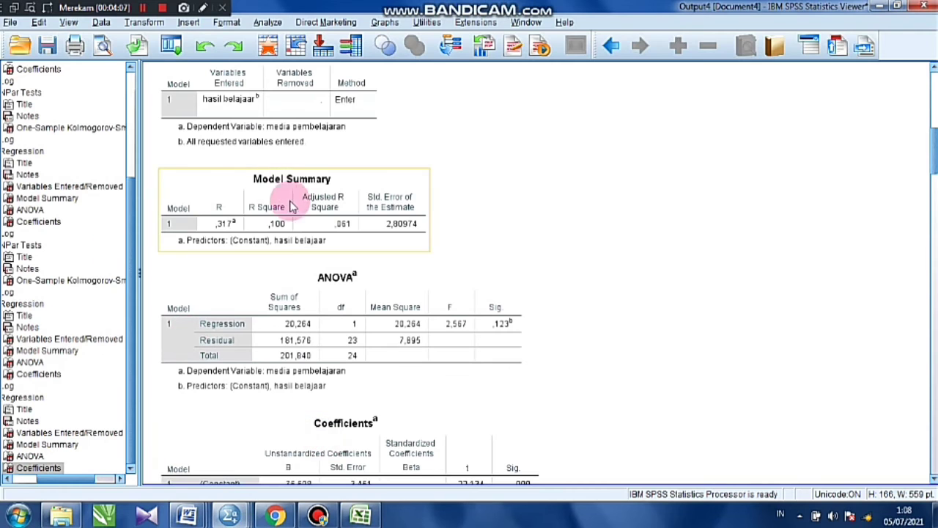
# Go through the output to the One-Sample Kolmogorov-Smirnov Test table for media pembelajaran and select it
pyautogui.click(198, 291)
pyautogui.click(302, 236)
pyautogui.scroll(-1, 314, 238)
pyautogui.scroll(-10, 314, 238)
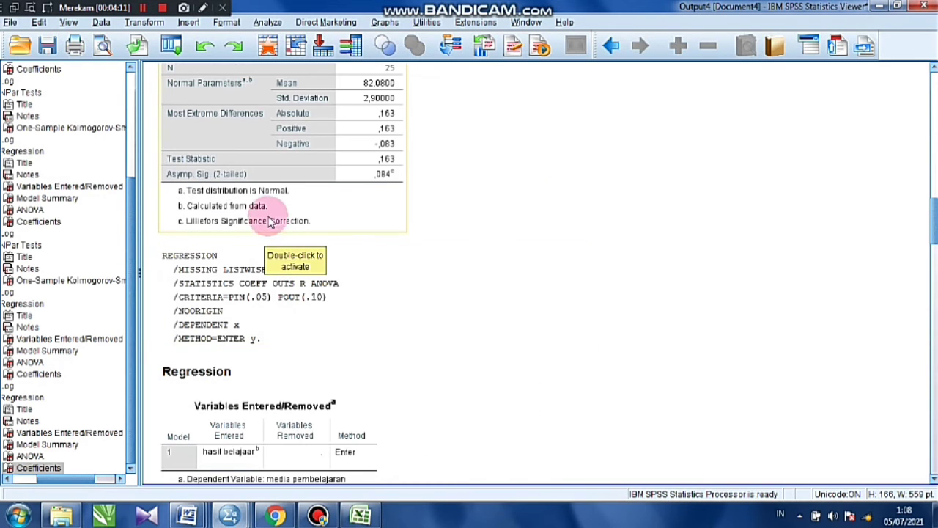
pyautogui.scroll(1, 261, 185)
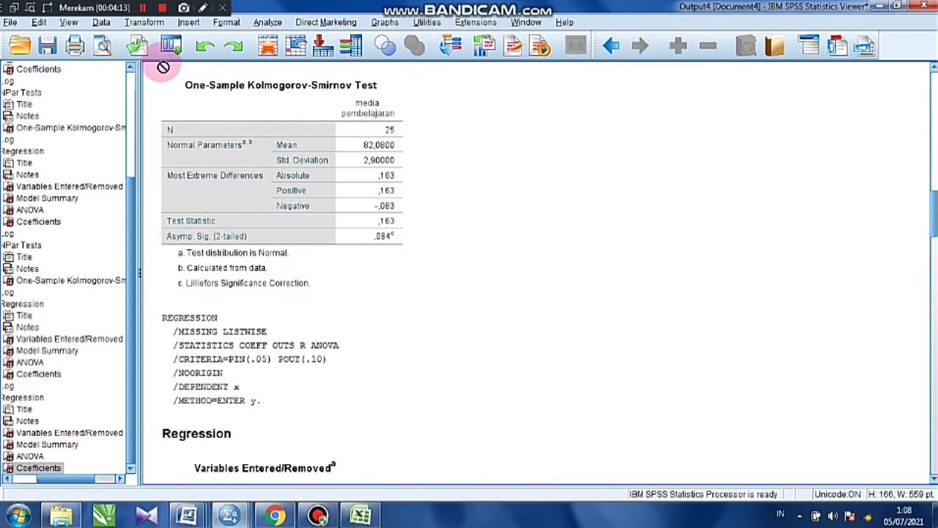
pyautogui.click(310, 101)
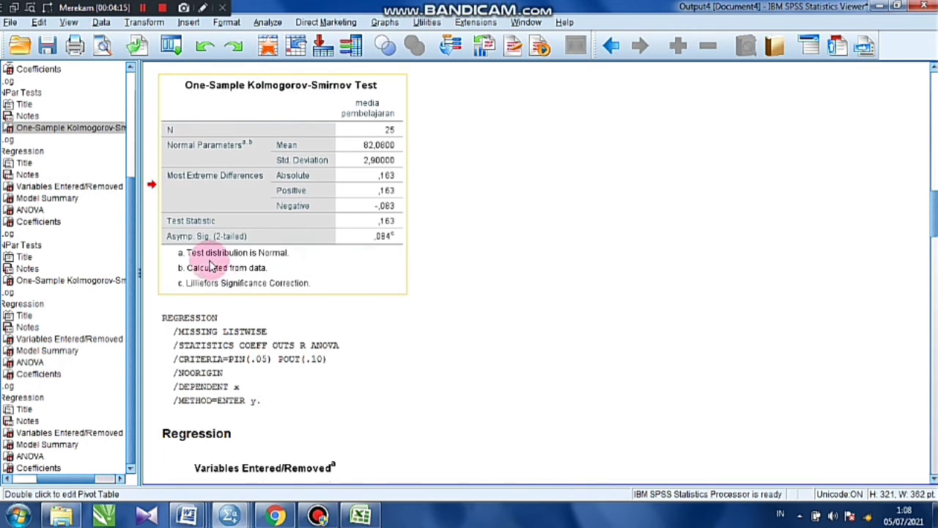
# Examine the Variables Entered/Removed, Model Summary, ANOVA and Coefficients tables of the regression below that normality test
pyautogui.scroll(-2, 278, 446)
pyautogui.click(229, 370)
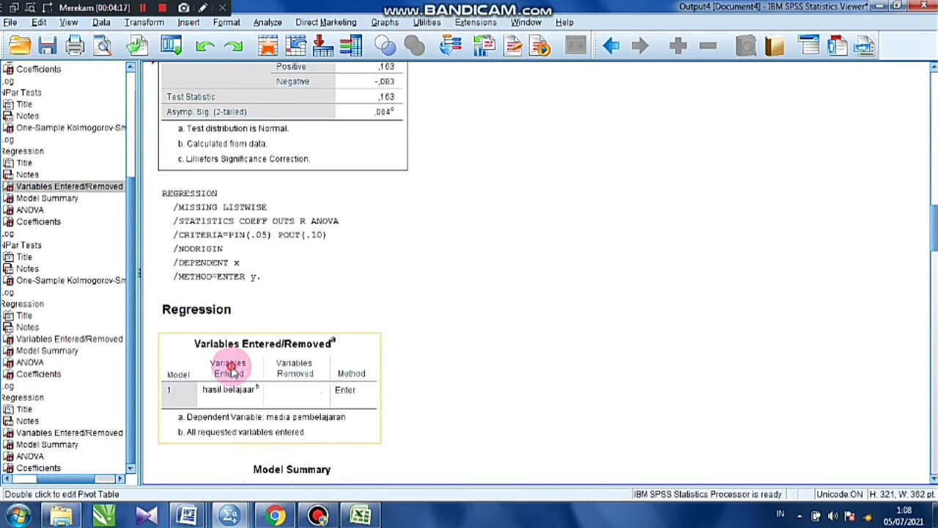
pyautogui.click(267, 391)
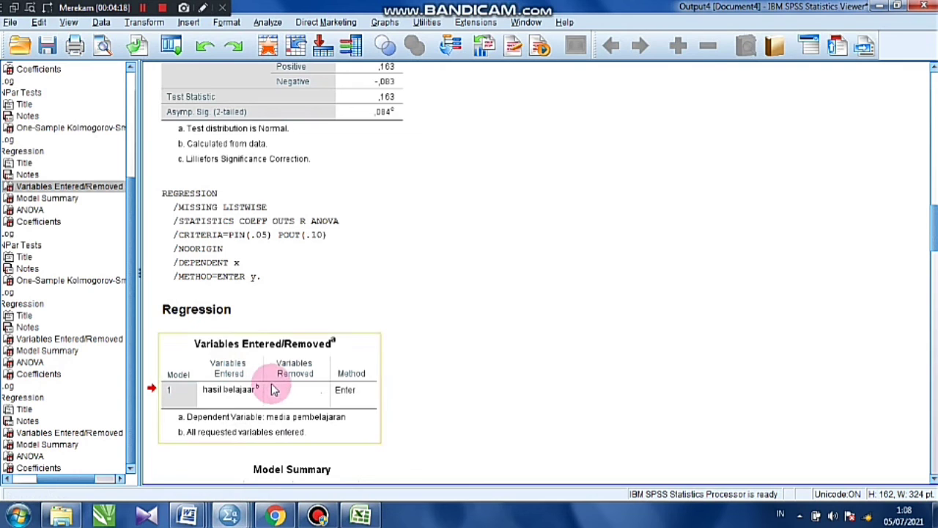
pyautogui.scroll(-3, 272, 387)
pyautogui.click(267, 317)
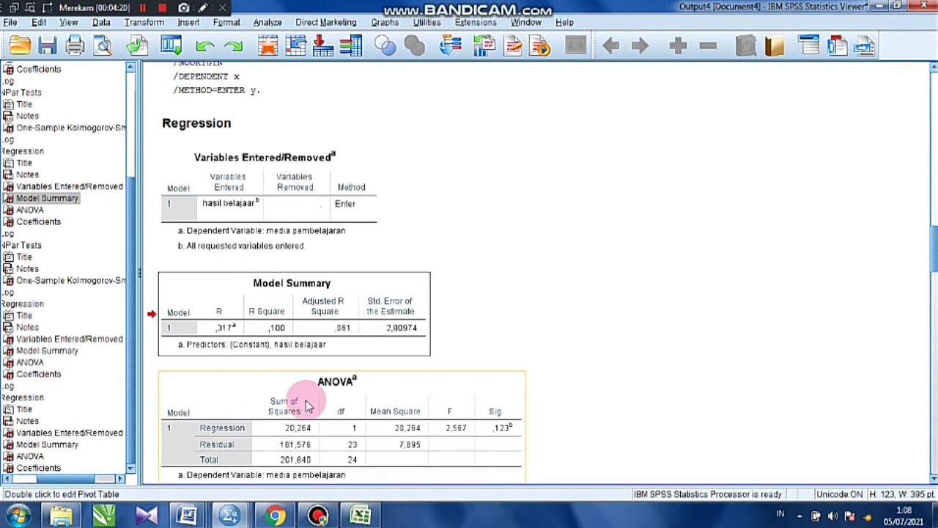
pyautogui.click(308, 406)
pyautogui.scroll(-5, 305, 396)
pyautogui.click(312, 291)
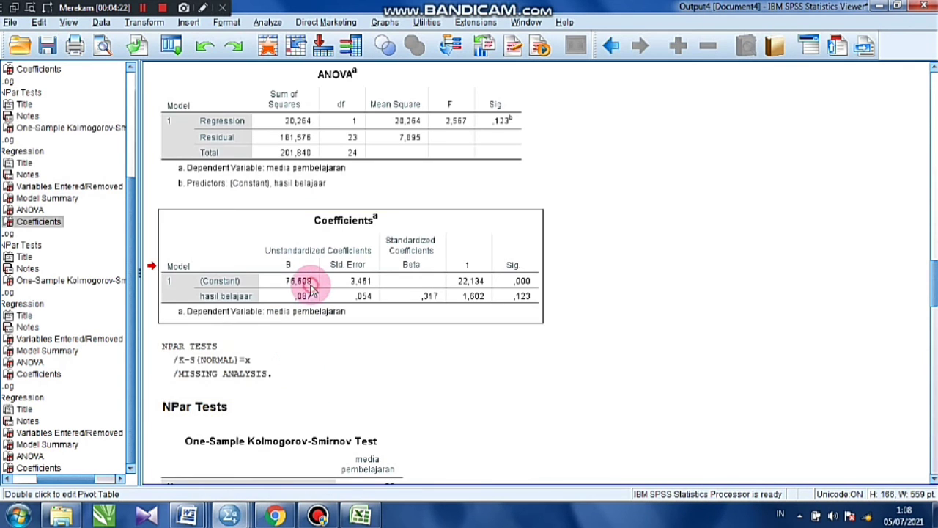
# Examine the following Kolmogorov-Smirnov test table and the regression syntax log after it
pyautogui.scroll(-3, 316, 286)
pyautogui.click(288, 315)
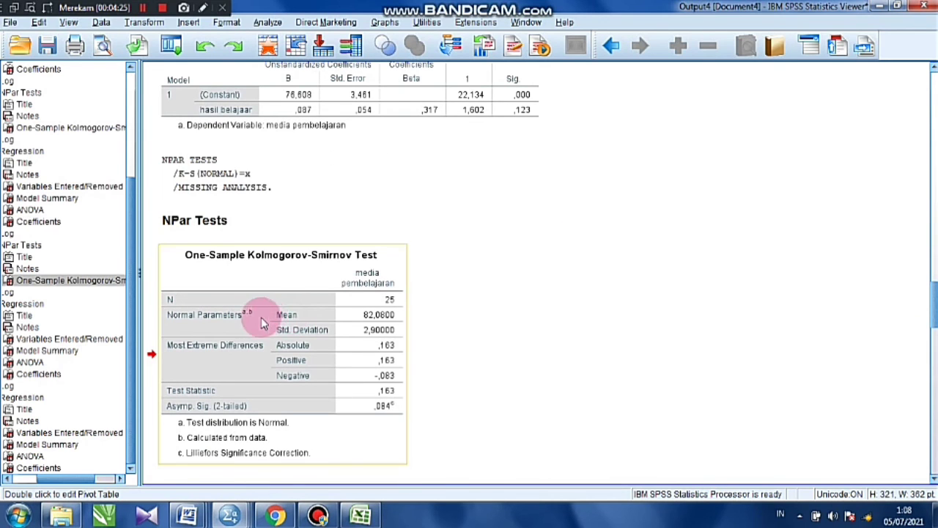
pyautogui.scroll(-3, 245, 354)
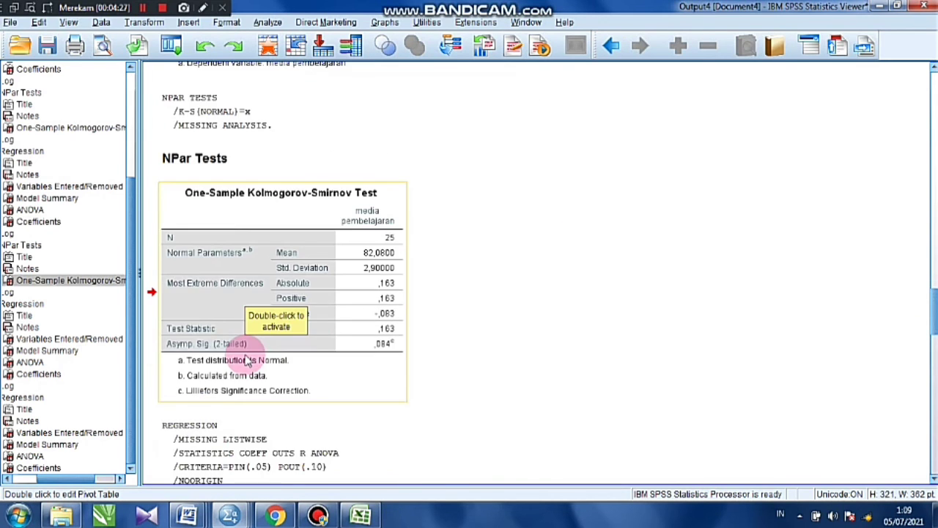
pyautogui.click(35, 304)
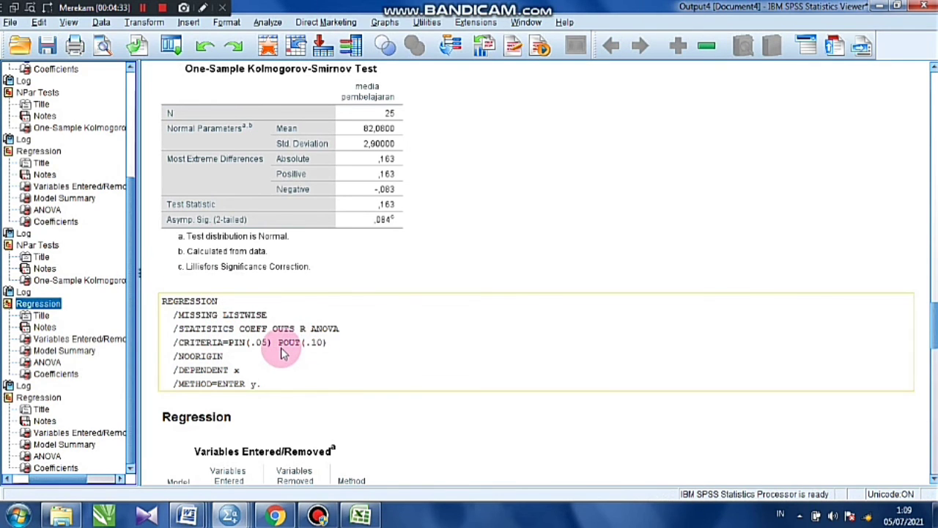
pyautogui.scroll(-2, 284, 353)
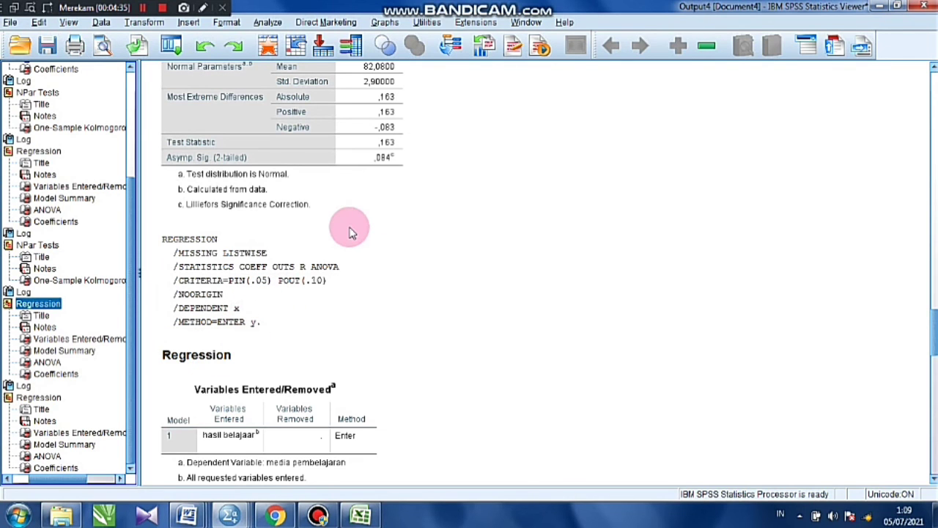
# Return to the first Kolmogorov-Smirnov table in the output and minimize the viewer to show the Excel worksheet
pyautogui.scroll(5, 302, 201)
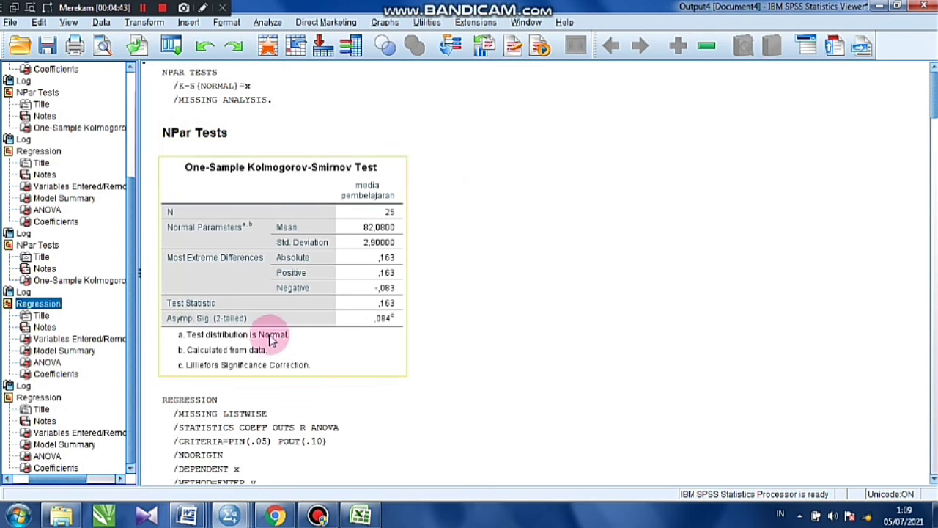
pyautogui.click(895, 5)
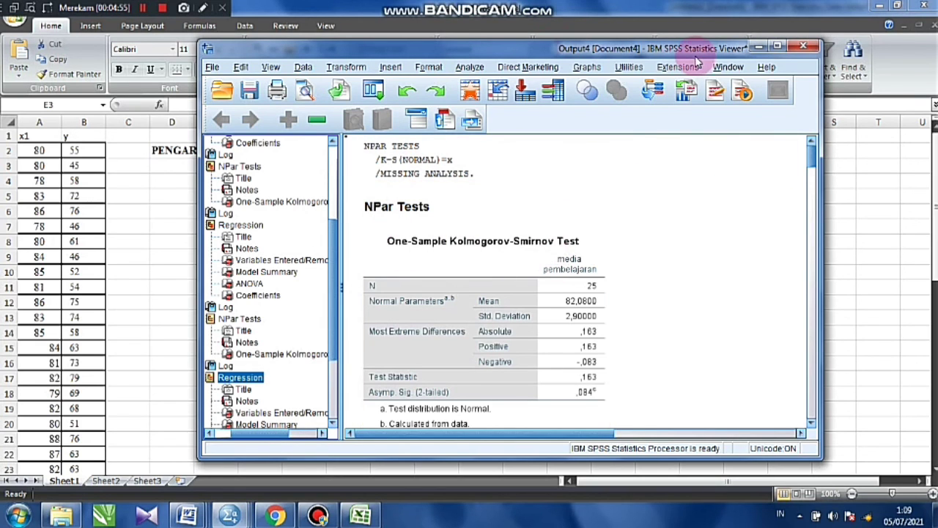
pyautogui.click(757, 49)
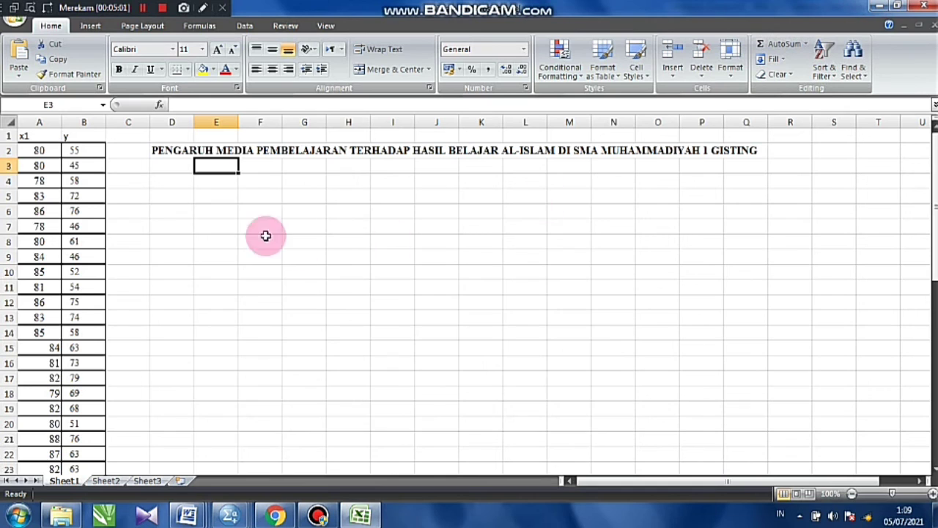